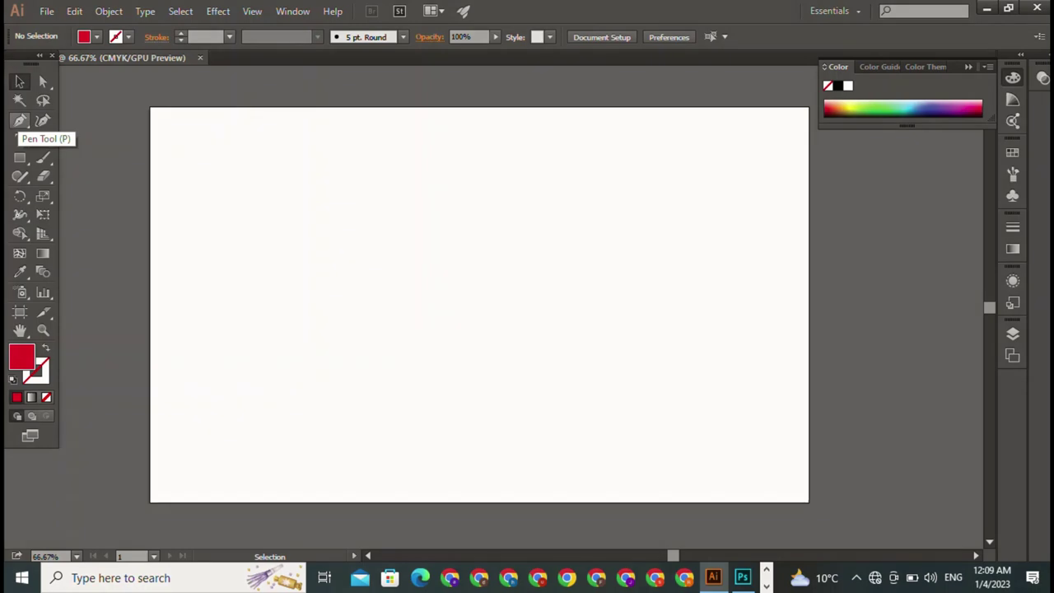
- Draw a long thin red bar near the top left of the artboard
{"action": "left_click", "coordinate": [19, 121]}
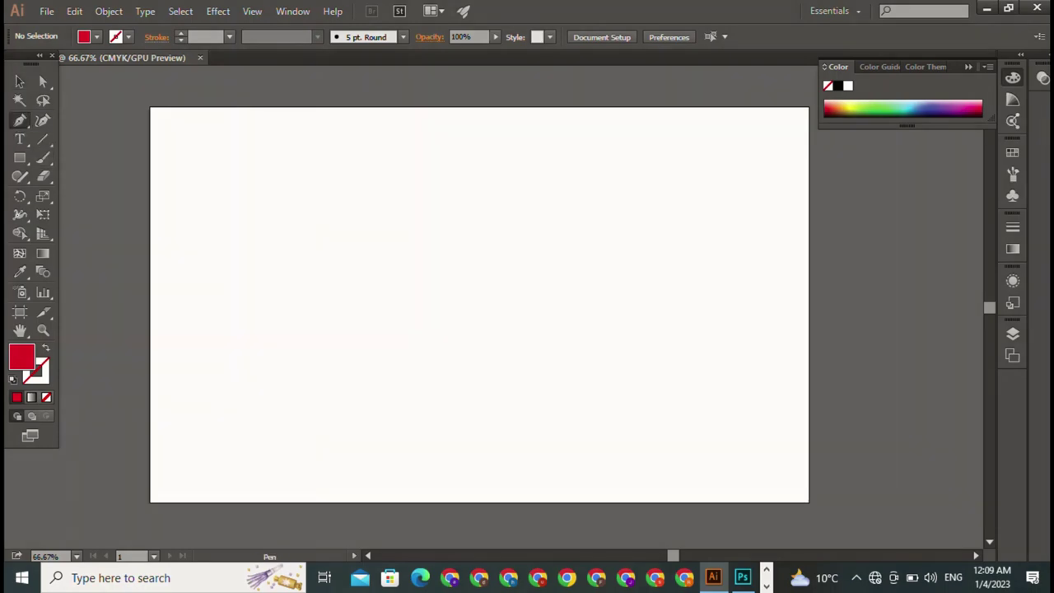
{"action": "left_click", "coordinate": [20, 158]}
{"action": "mouse_move", "coordinate": [287, 152]}
{"action": "left_mouse_down"}
{"action": "mouse_move", "coordinate": [484, 167]}
{"action": "mouse_move", "coordinate": [434, 172]}
{"action": "left_mouse_up"}
{"action": "left_click", "coordinate": [20, 81]}
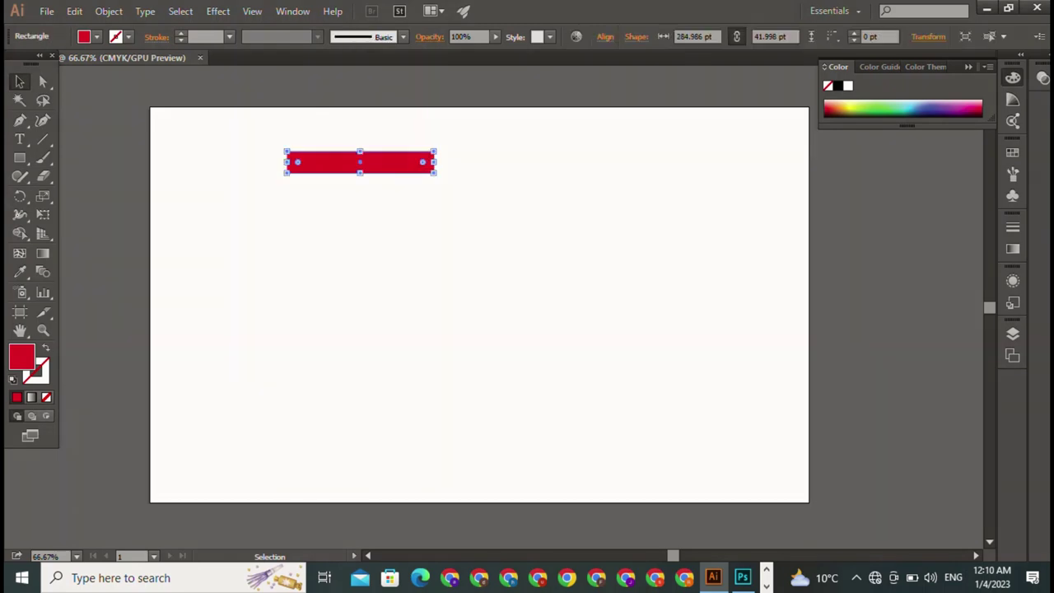
- Duplicate the bar downward into three stacked bars and centre them horizontally
{"action": "left_click_drag", "start_coordinate": [359, 163], "coordinate": [366, 317]}
{"action": "key", "text": "alt"}
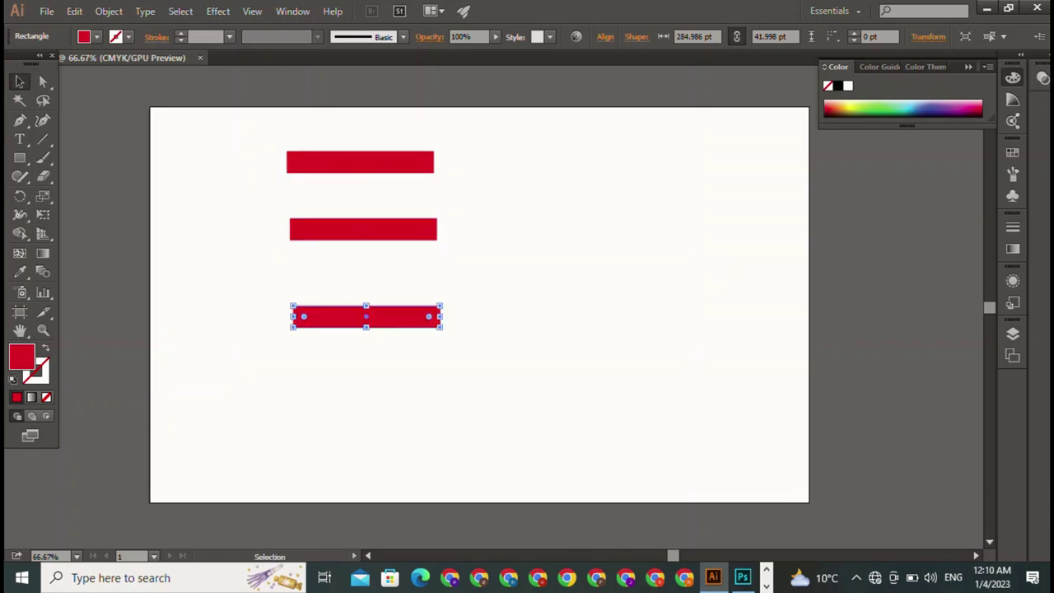
{"action": "key", "text": "ctrl+shift+a"}
{"action": "key", "text": "ctrl+a"}
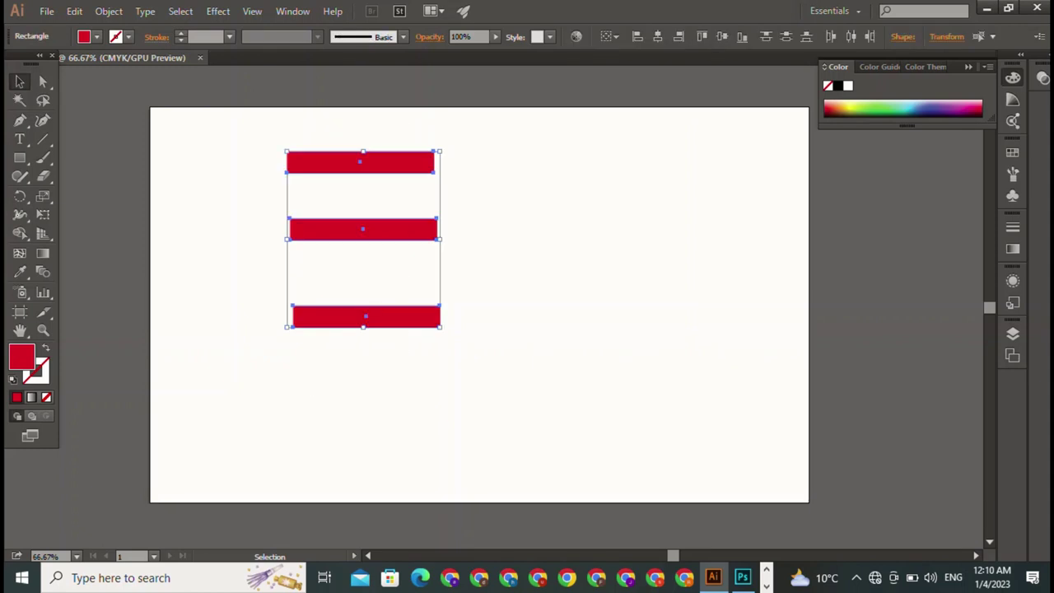
{"action": "left_click", "coordinate": [657, 36]}
{"action": "key", "text": "ctrl+shift+a"}
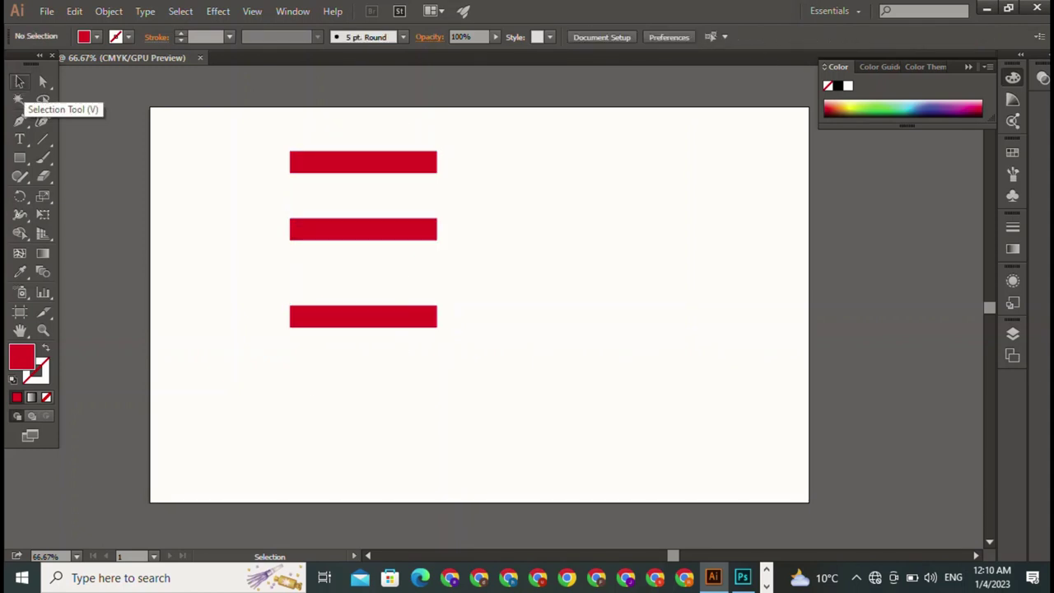
- Copy the top bar, rotate it 90° and place it at the bars' left ends
{"action": "left_click", "coordinate": [363, 162]}
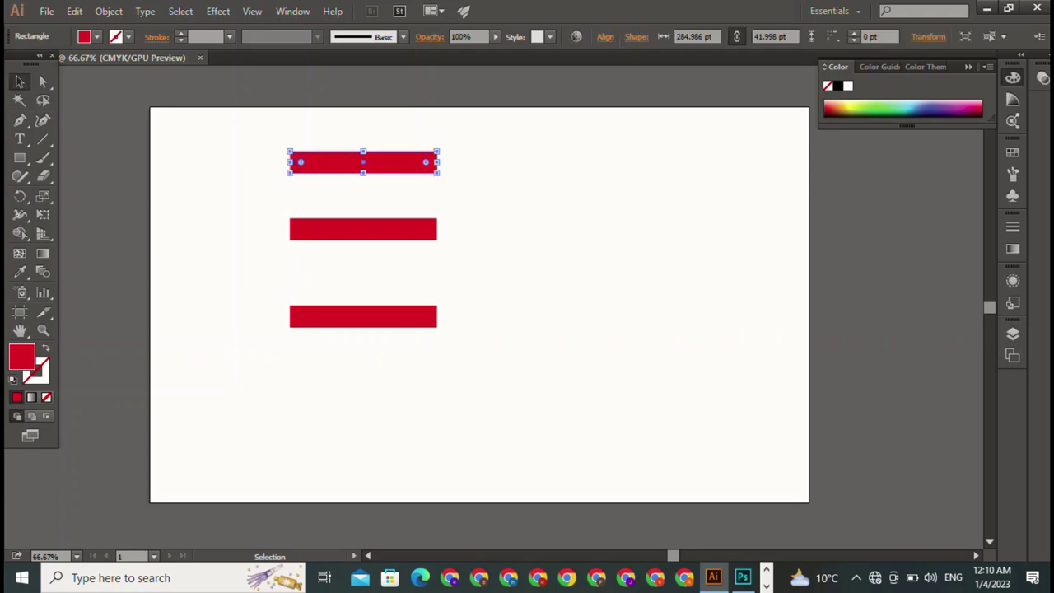
{"action": "left_click_drag", "start_coordinate": [364, 161], "coordinate": [215, 235]}
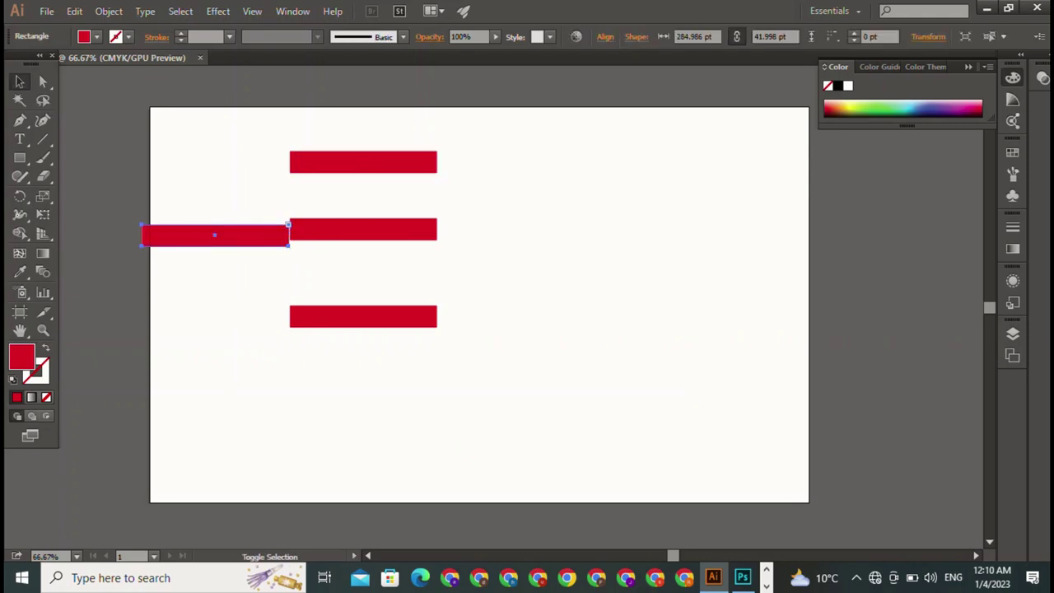
{"action": "left_click_drag", "start_coordinate": [295, 231], "coordinate": [280, 370]}
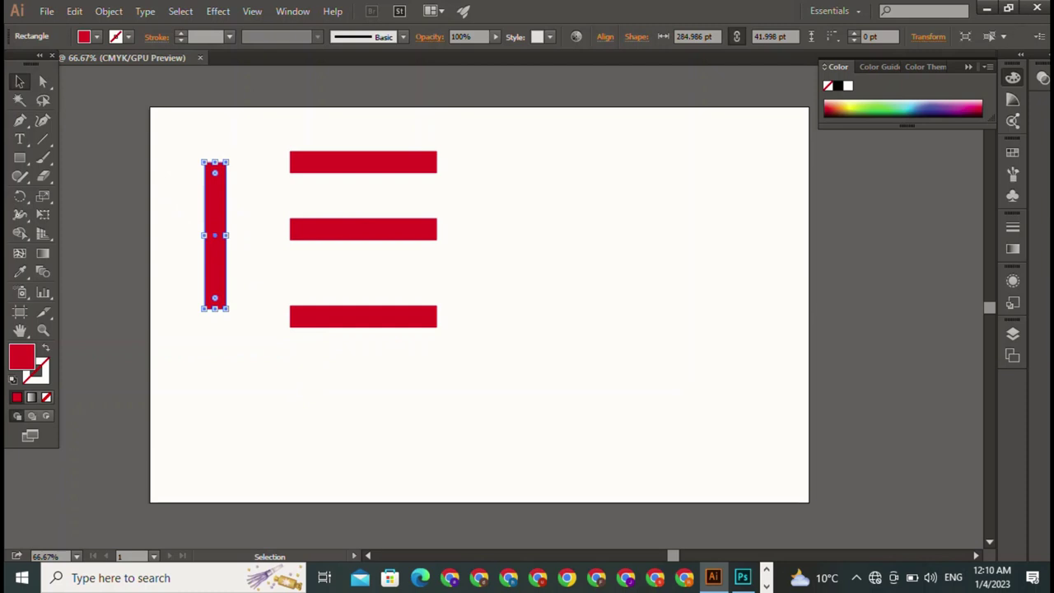
{"action": "mouse_move", "coordinate": [215, 239]}
{"action": "left_mouse_down"}
{"action": "mouse_move", "coordinate": [282, 233]}
{"action": "mouse_move", "coordinate": [284, 222]}
{"action": "mouse_move", "coordinate": [283, 232]}
{"action": "left_mouse_up"}
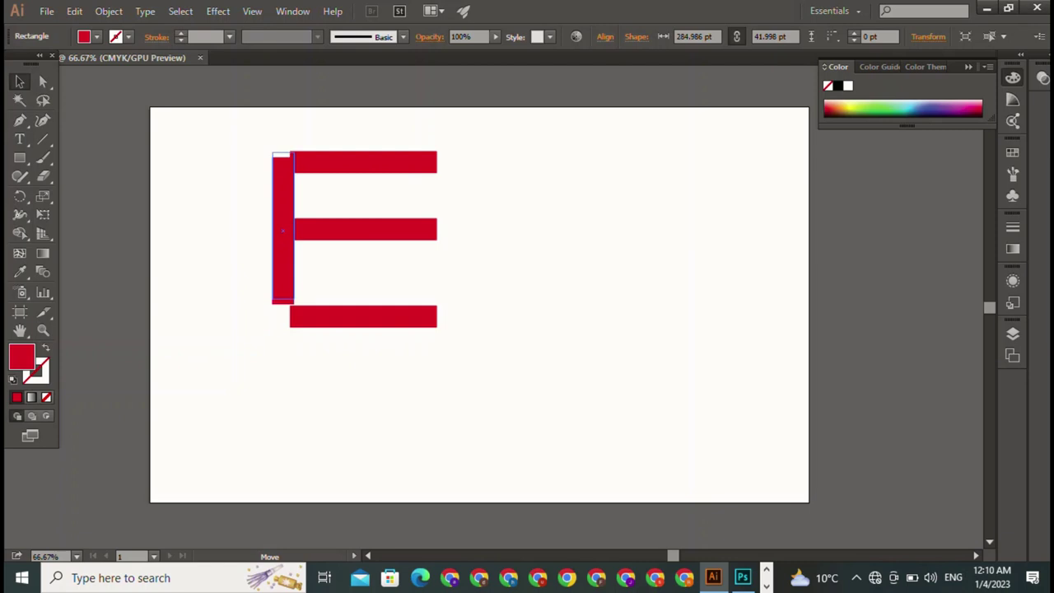
{"action": "left_click_drag", "start_coordinate": [283, 232], "coordinate": [282, 226]}
{"action": "key", "text": "ctrl+shift+a"}
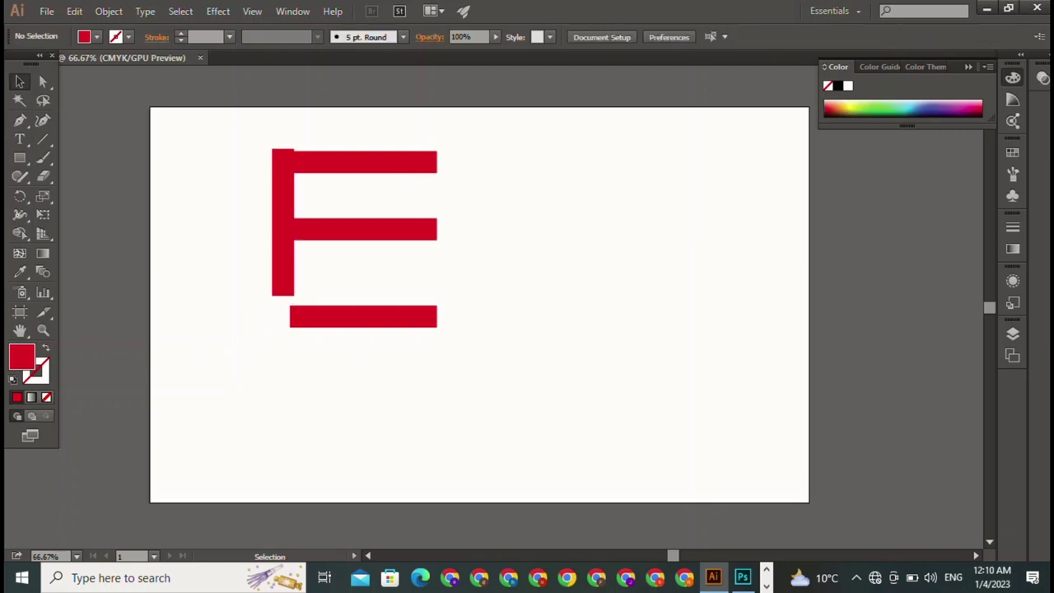
- Halve the vertical bar's width to 20.999 pt
{"action": "left_click", "coordinate": [282, 226]}
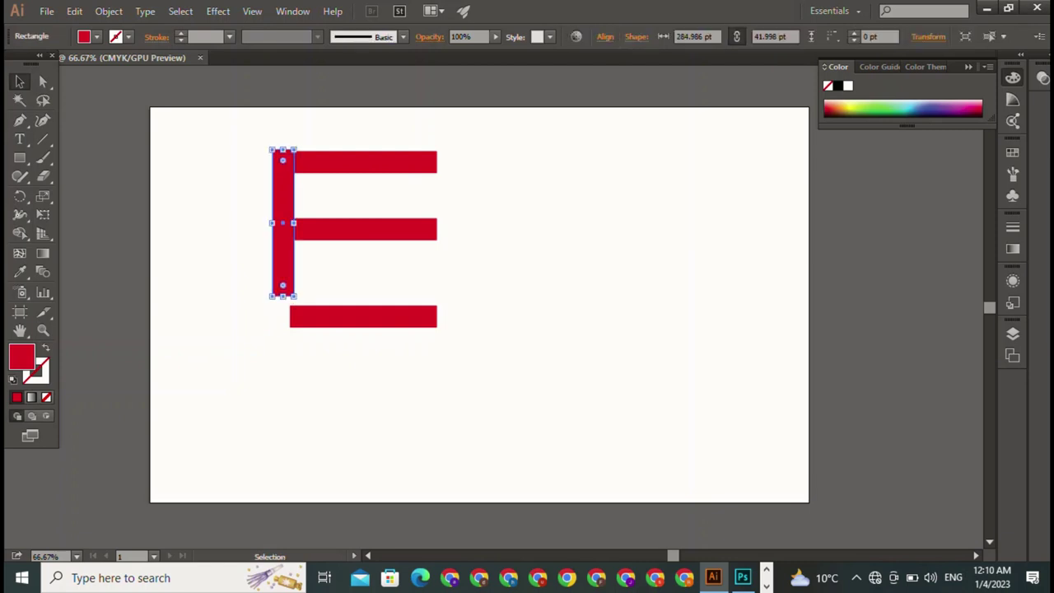
{"action": "key", "text": "ctrl+shift+a"}
{"action": "left_click", "coordinate": [283, 224]}
{"action": "key", "text": "ctrl+shift+a"}
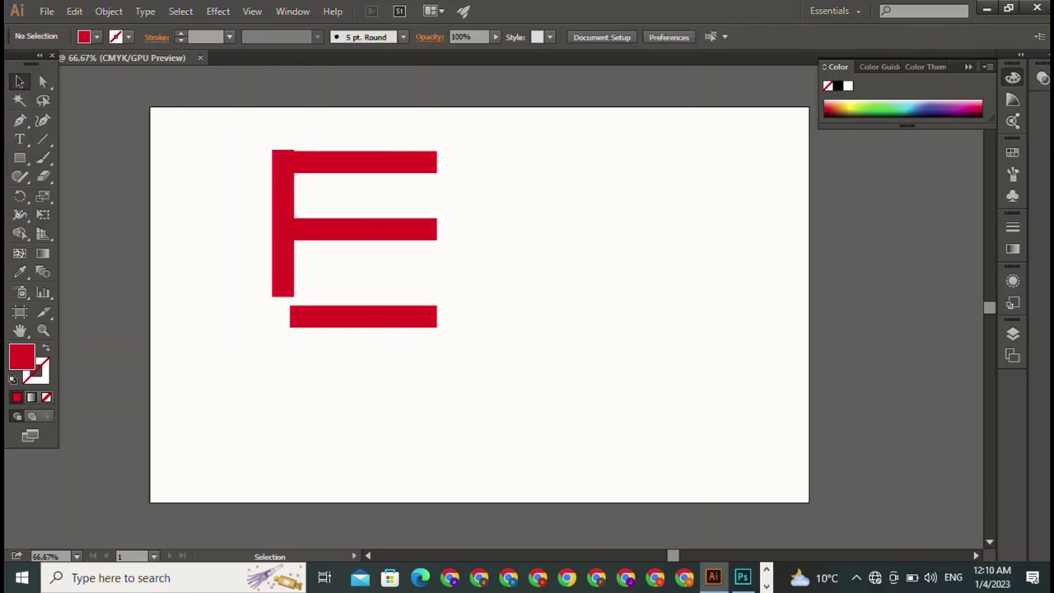
{"action": "left_click", "coordinate": [282, 224]}
{"action": "key", "text": "ctrl+shift+a"}
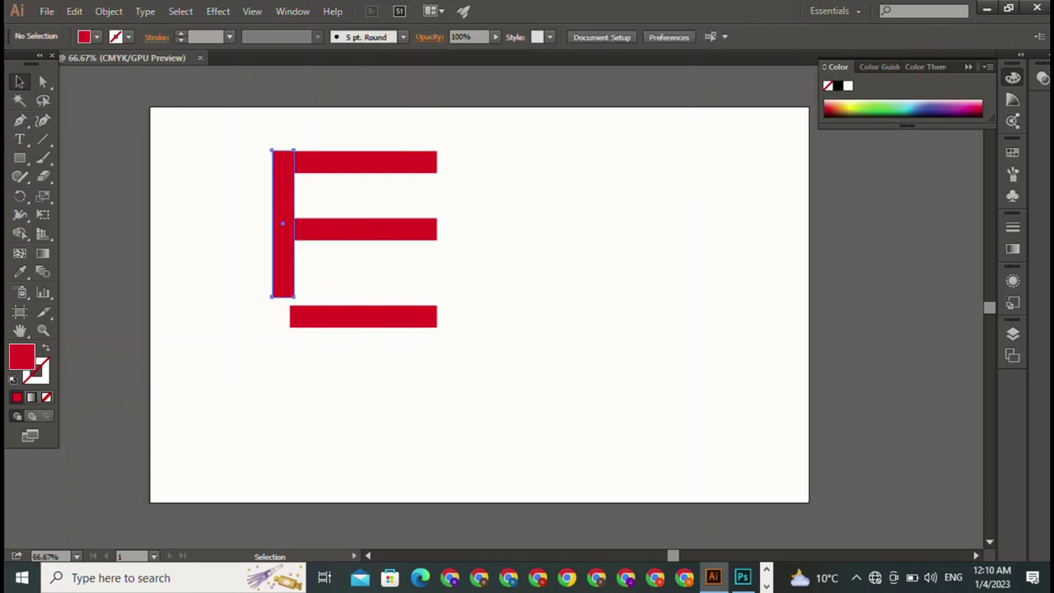
{"action": "left_click", "coordinate": [283, 224]}
{"action": "key", "text": "ctrl+shift+a"}
{"action": "left_click", "coordinate": [282, 224]}
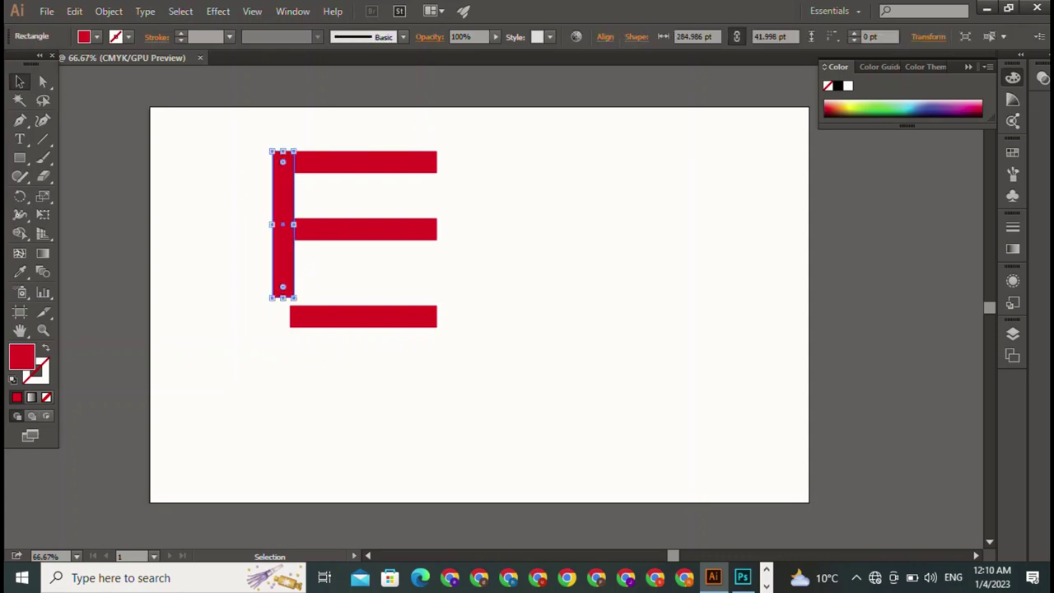
{"action": "key", "text": "ctrl+shift+a"}
{"action": "left_click", "coordinate": [282, 224]}
{"action": "left_click_drag", "start_coordinate": [272, 224], "coordinate": [282, 224]}
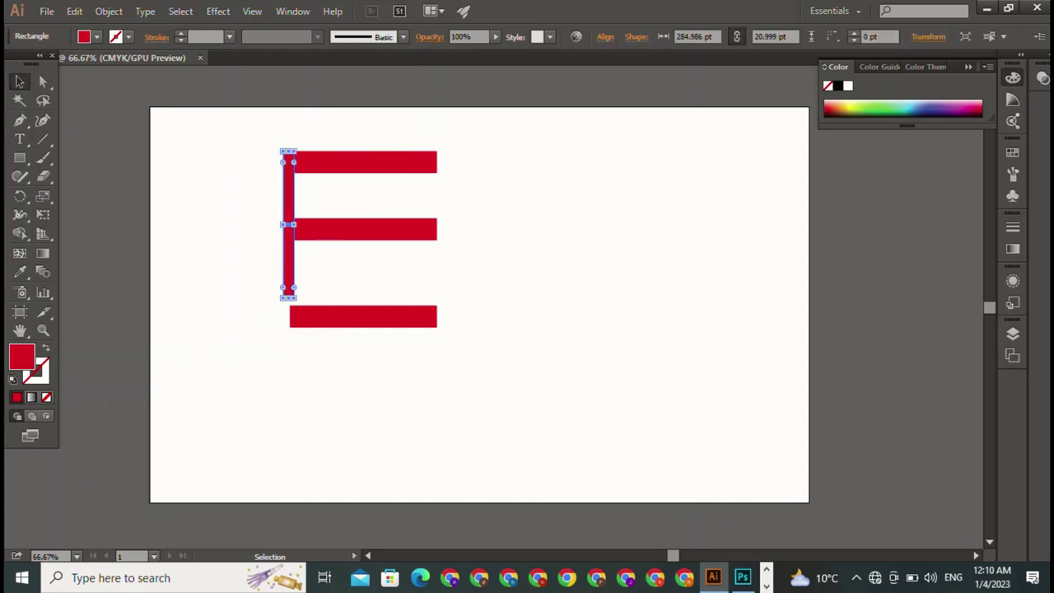
{"action": "key", "text": "ctrl+shift+a"}
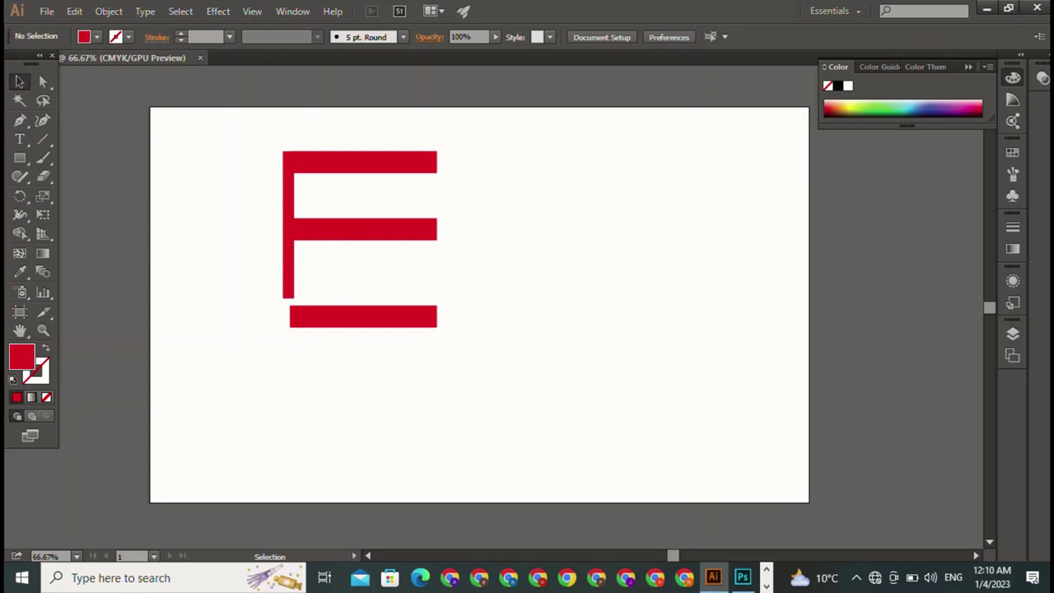
- Nudge the vertical bar into line under the top bar
{"action": "left_click", "coordinate": [360, 160]}
{"action": "left_click_drag", "start_coordinate": [288, 224], "coordinate": [300, 224]}
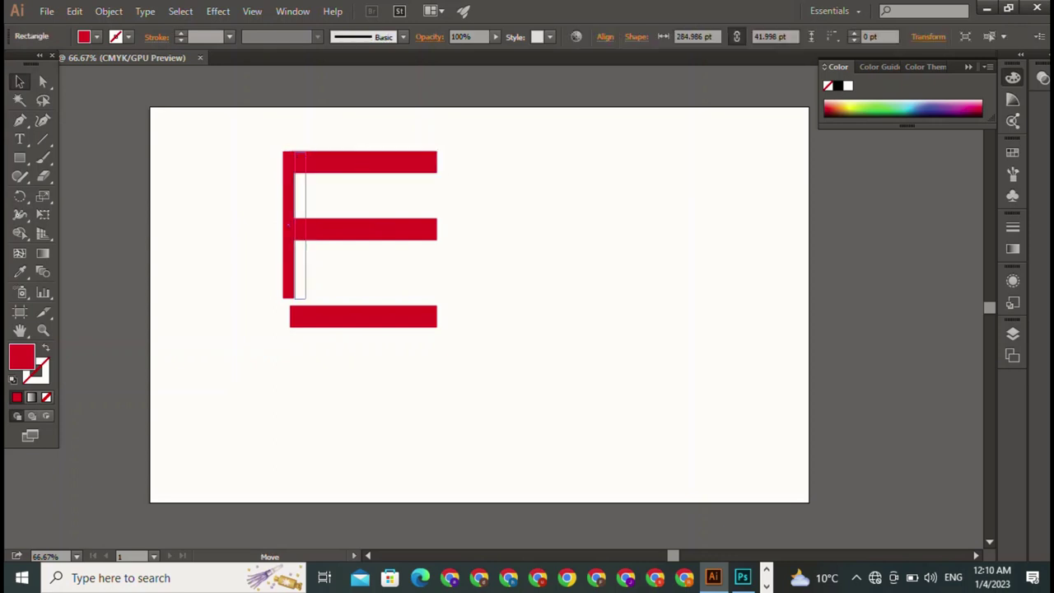
{"action": "key", "text": "ctrl+shift+a"}
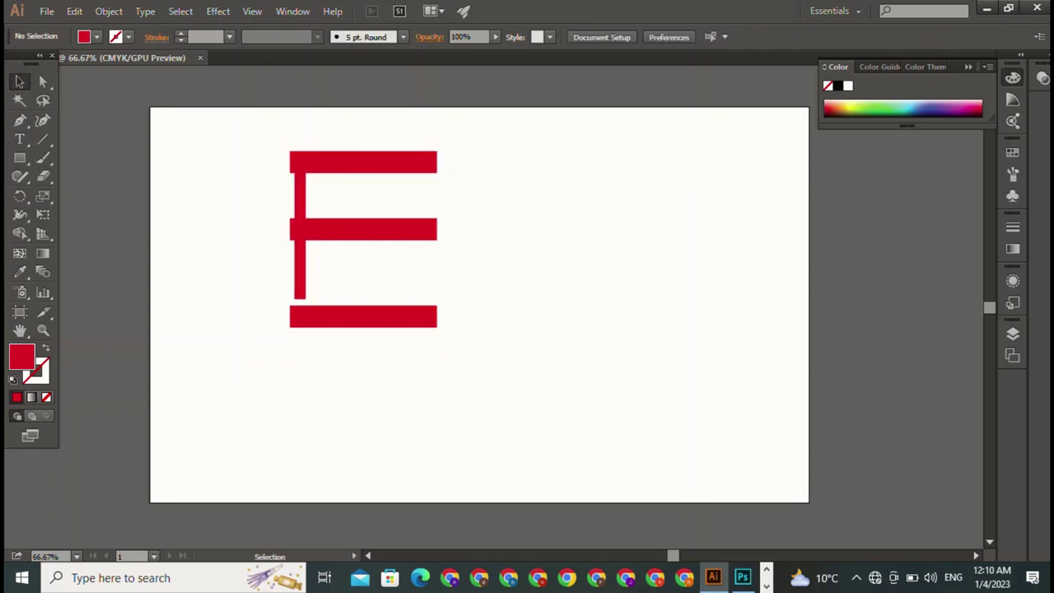
{"action": "key", "text": "ctrl+z"}
{"action": "key", "text": "ctrl+z"}
{"action": "key", "text": "ctrl+shift+a"}
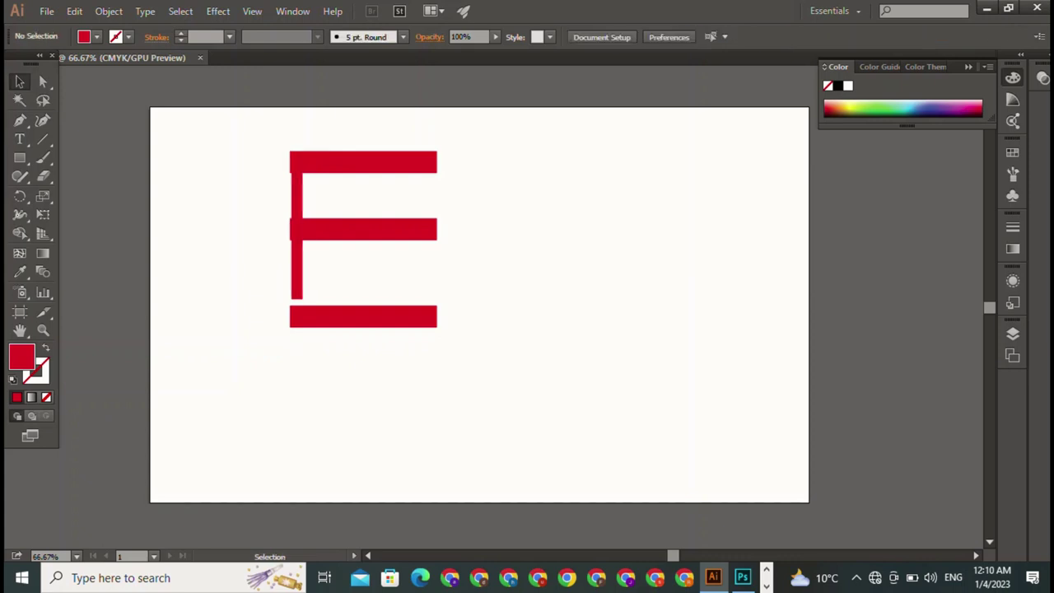
- Stretch the E's vertical bar down to reach the bottom bar
{"action": "left_click", "coordinate": [364, 229]}
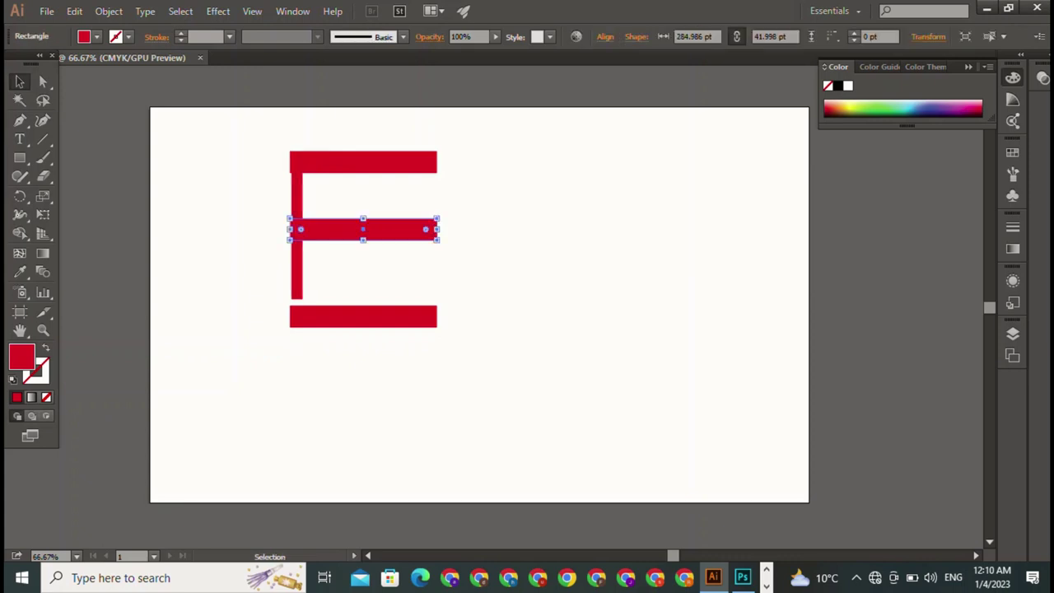
{"action": "left_click", "coordinate": [297, 247]}
{"action": "left_click_drag", "start_coordinate": [299, 225], "coordinate": [302, 225]}
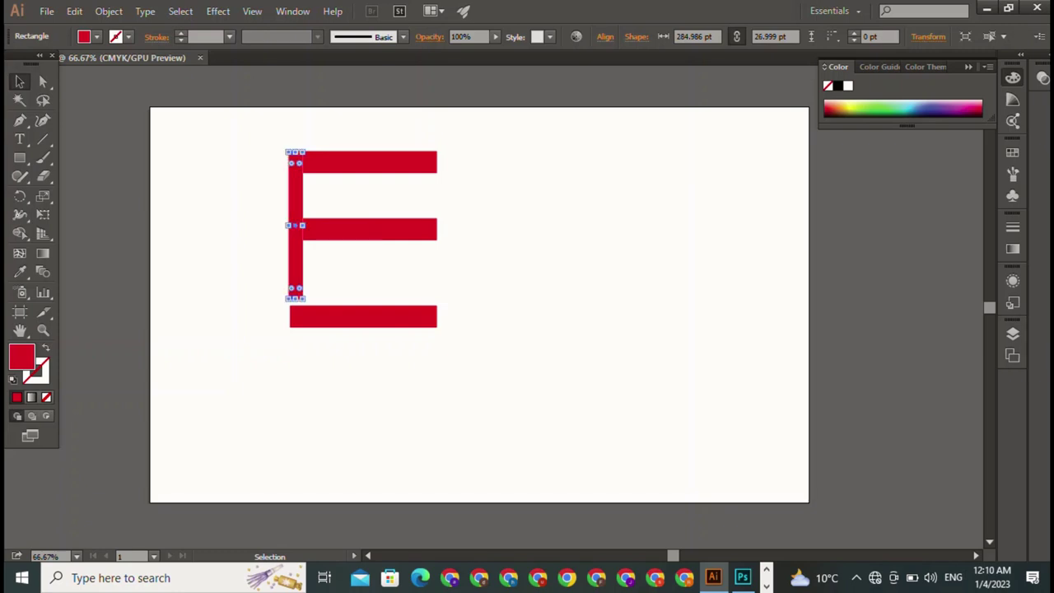
{"action": "key", "text": "ctrl+shift+a"}
{"action": "key", "text": "ctrl+z"}
{"action": "left_click_drag", "start_coordinate": [306, 302], "coordinate": [314, 301]}
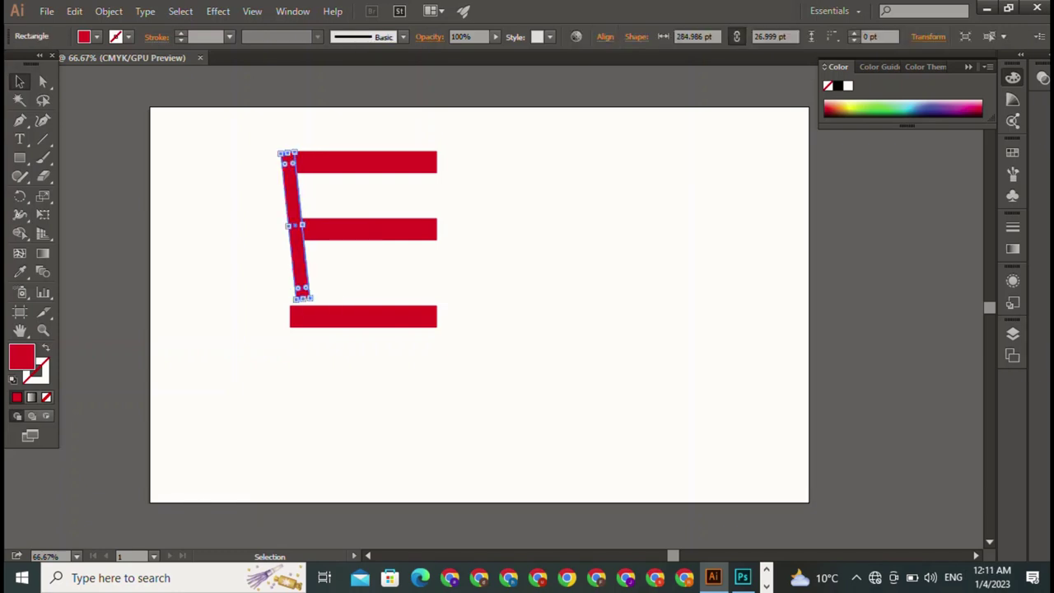
{"action": "key", "text": "ctrl+z"}
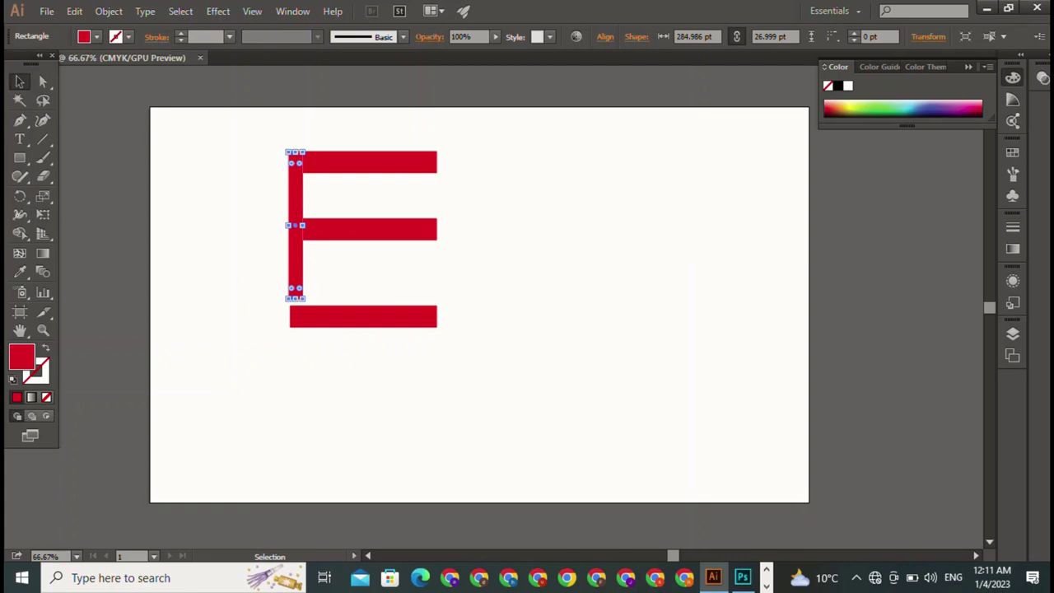
{"action": "left_click_drag", "start_coordinate": [295, 296], "coordinate": [295, 327]}
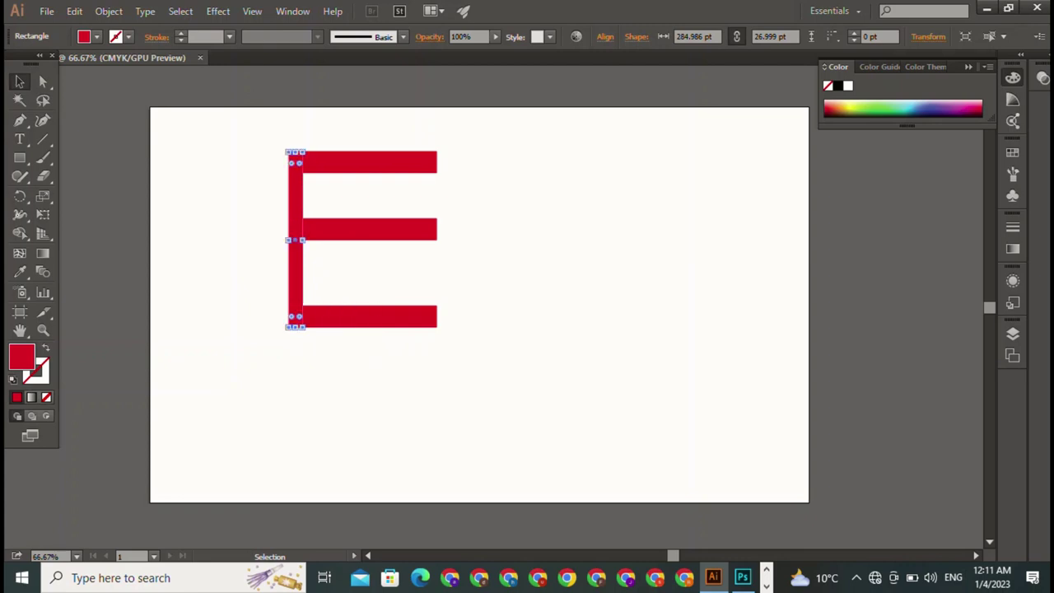
{"action": "key", "text": "ctrl+shift+a"}
- Lower the E's middle bar slightly toward the centre
{"action": "left_click", "coordinate": [293, 230]}
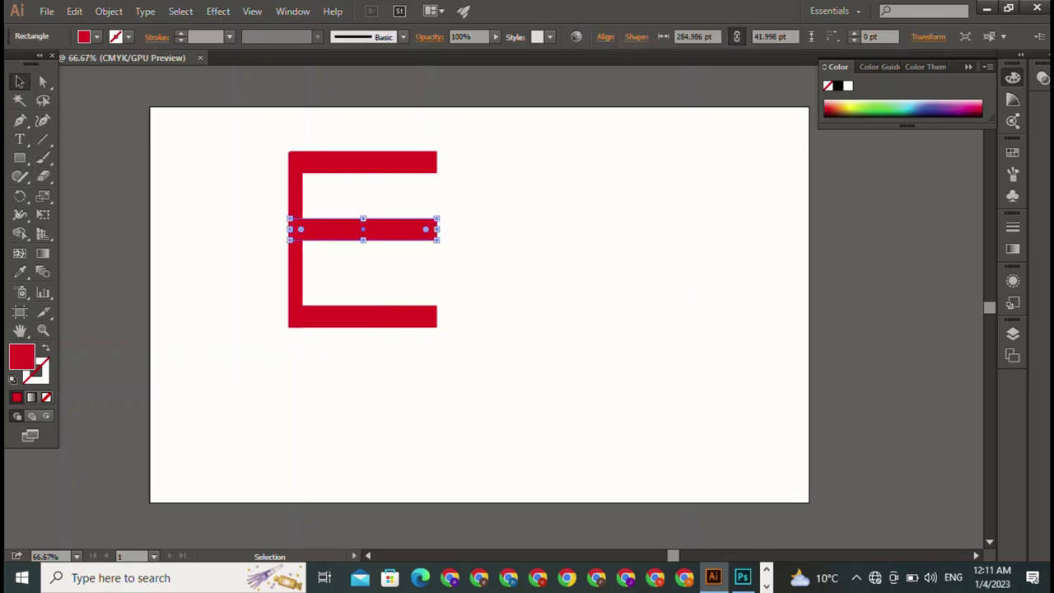
{"action": "left_click_drag", "start_coordinate": [362, 229], "coordinate": [362, 237]}
{"action": "key", "text": "ctrl+shift+a"}
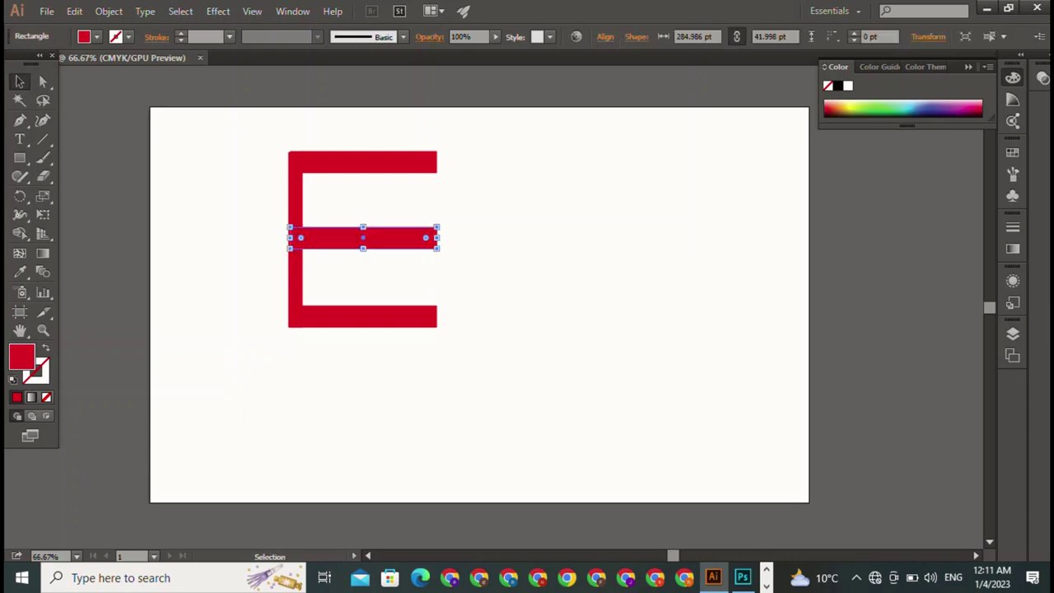
{"action": "key", "text": "ctrl+shift+a"}
- Shorten all three horizontal bars equally to about 232.488 pt
{"action": "left_click_drag", "start_coordinate": [416, 121], "coordinate": [457, 346]}
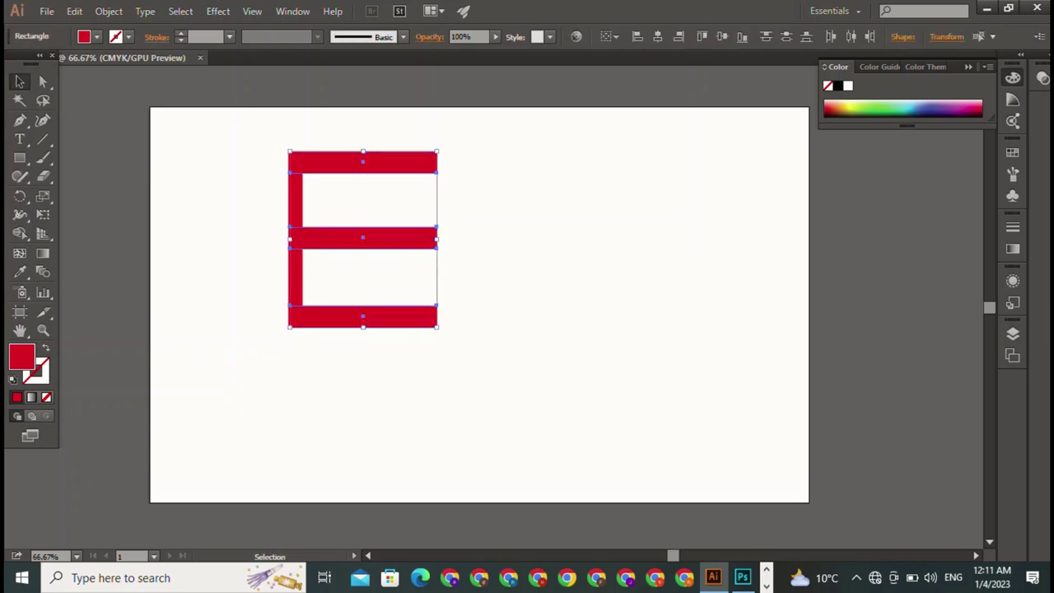
{"action": "left_click_drag", "start_coordinate": [437, 239], "coordinate": [410, 239]}
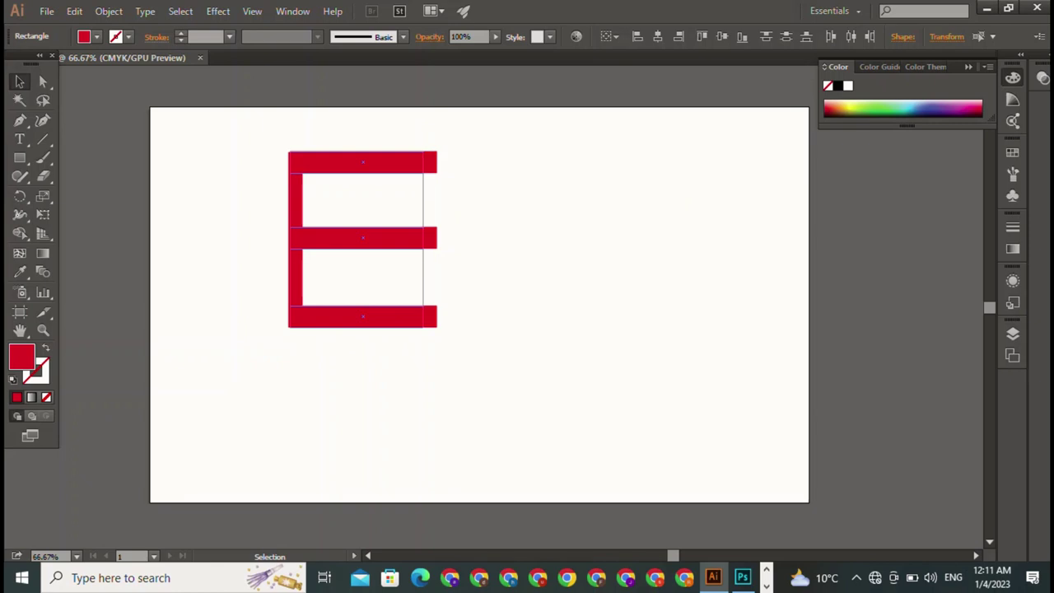
{"action": "key", "text": "ctrl+shift+a"}
{"action": "left_click", "coordinate": [350, 162]}
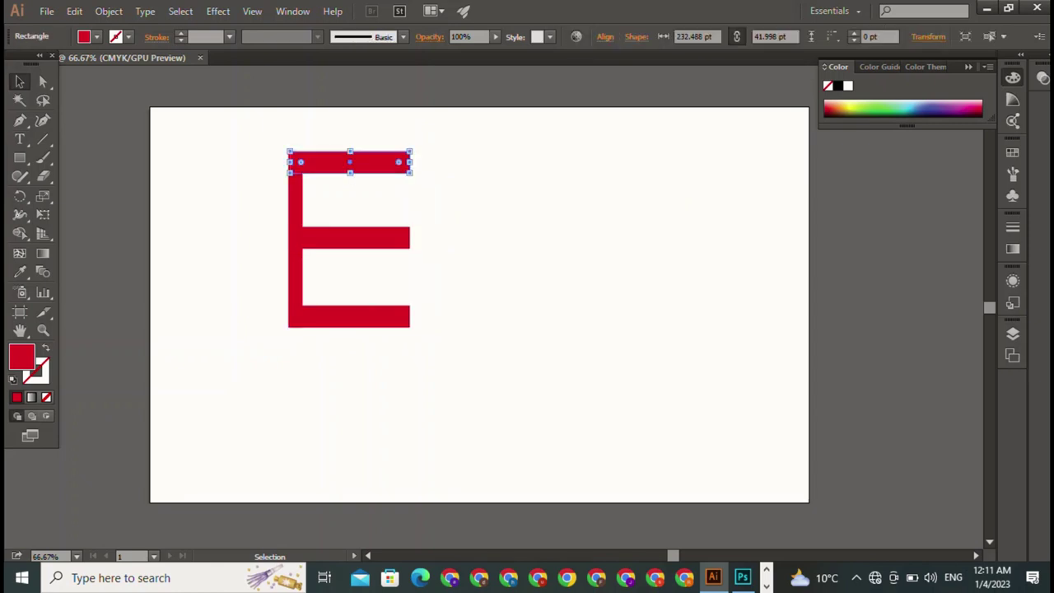
{"action": "key", "text": "ctrl+shift+a"}
- Round the right-hand corners of the top, middle and bottom bars with Direct Selection
{"action": "key", "text": "a"}
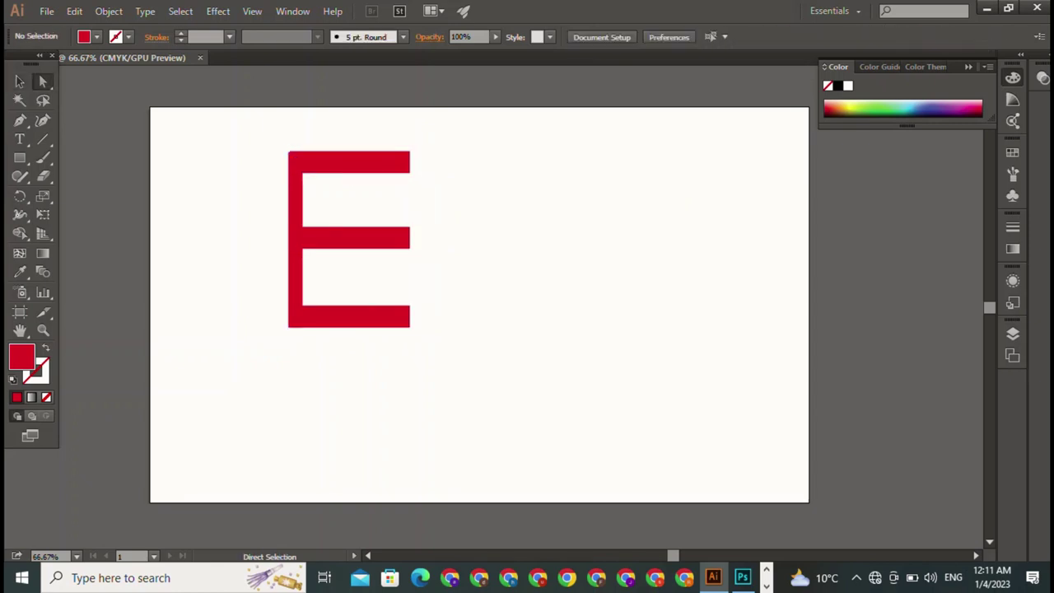
{"action": "left_click_drag", "start_coordinate": [434, 134], "coordinate": [393, 165]}
{"action": "key", "text": "ctrl+shift+a"}
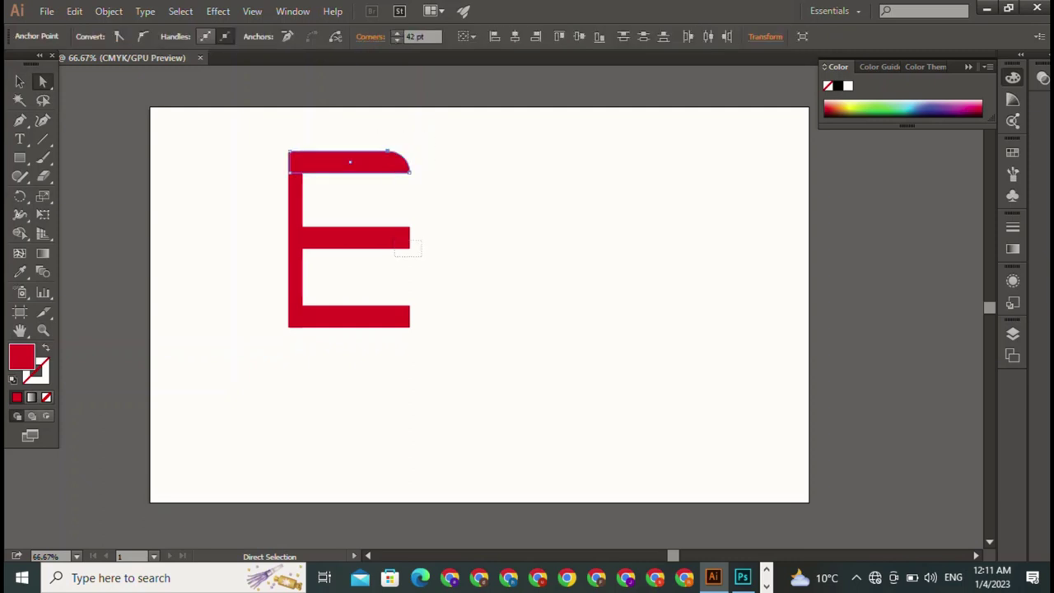
{"action": "mouse_move", "coordinate": [432, 215]}
{"action": "left_mouse_down"}
{"action": "mouse_move", "coordinate": [404, 251]}
{"action": "mouse_move", "coordinate": [390, 244]}
{"action": "left_mouse_up"}
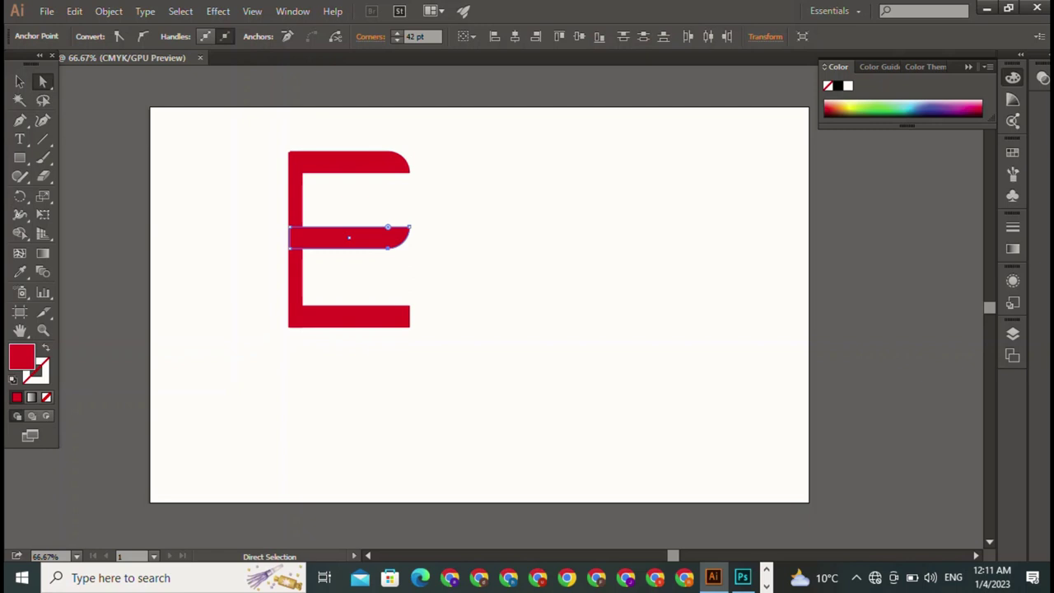
{"action": "key", "text": "ctrl+shift+a"}
{"action": "mouse_move", "coordinate": [396, 294]}
{"action": "left_mouse_down"}
{"action": "mouse_move", "coordinate": [412, 334]}
{"action": "mouse_move", "coordinate": [391, 320]}
{"action": "left_mouse_up"}
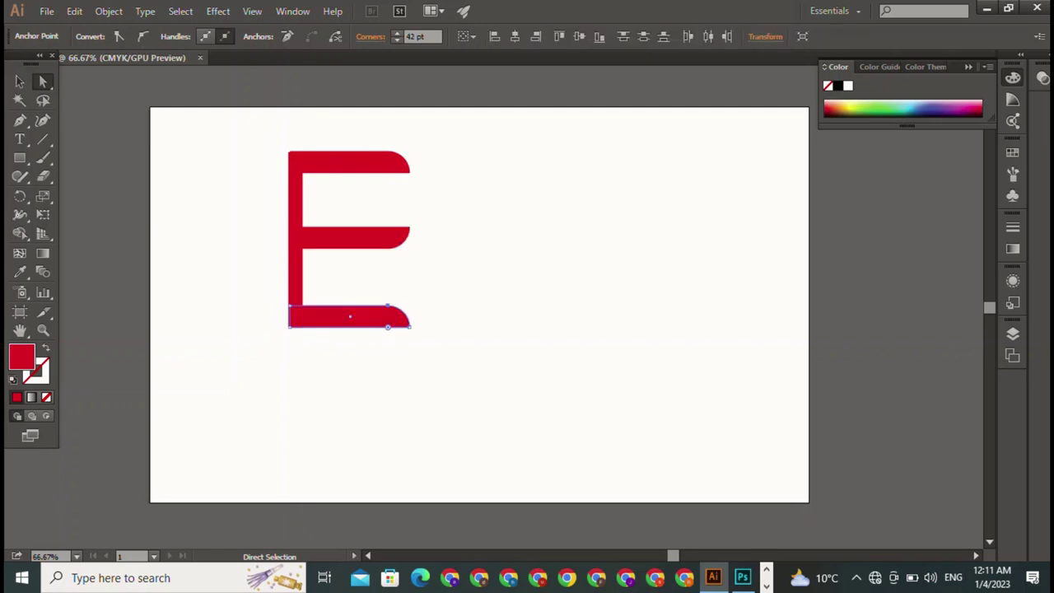
- Redo the rounding so the middle bar's right end is fully rounded, plus the bottom bar's
{"action": "left_click", "coordinate": [383, 237]}
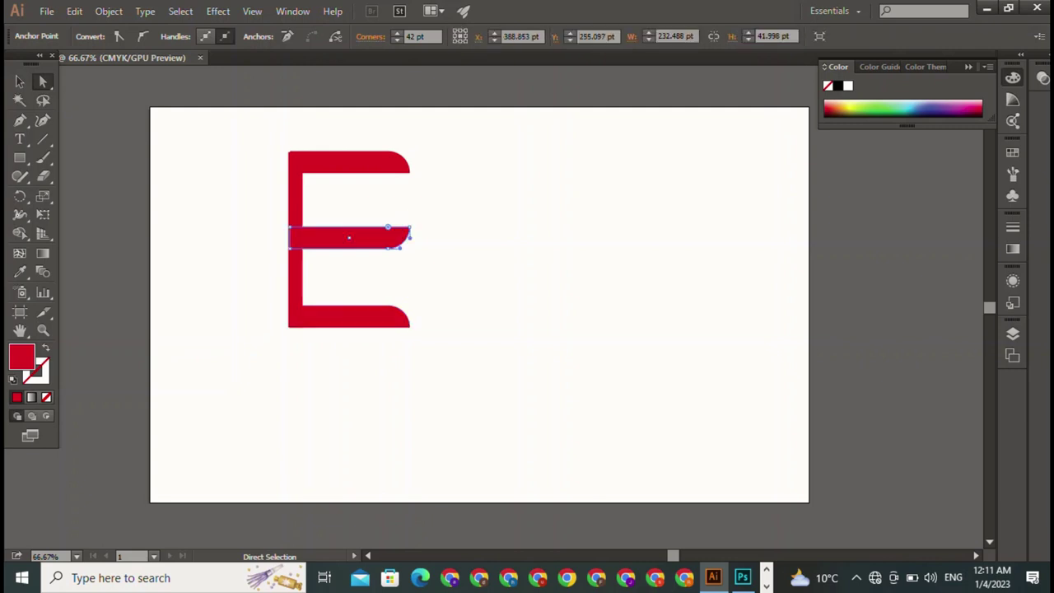
{"action": "key", "text": "ctrl+z"}
{"action": "key", "text": "ctrl+z"}
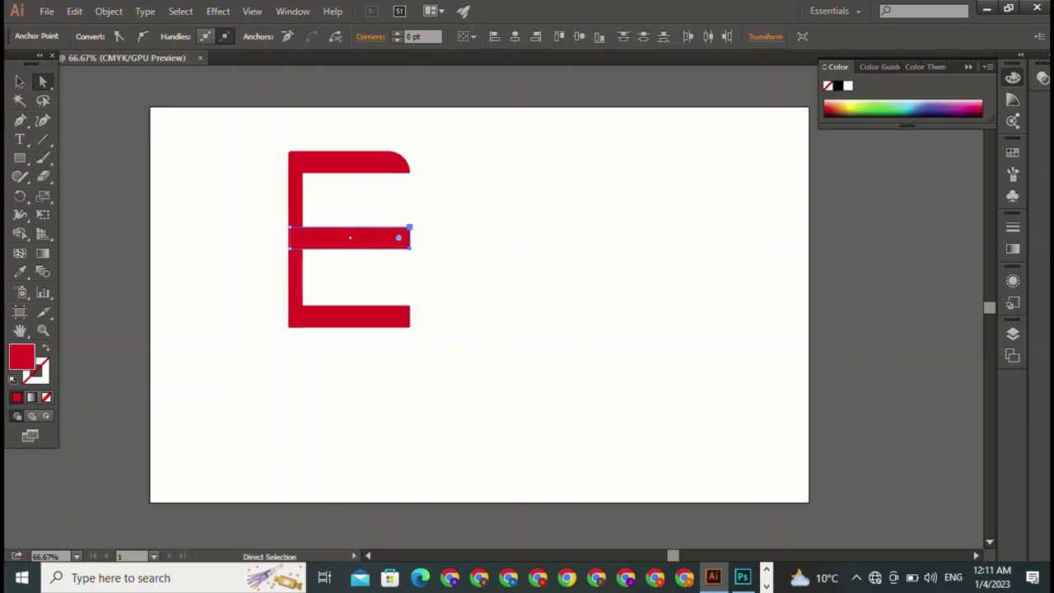
{"action": "left_click_drag", "start_coordinate": [400, 236], "coordinate": [404, 238]}
{"action": "left_click", "coordinate": [400, 315]}
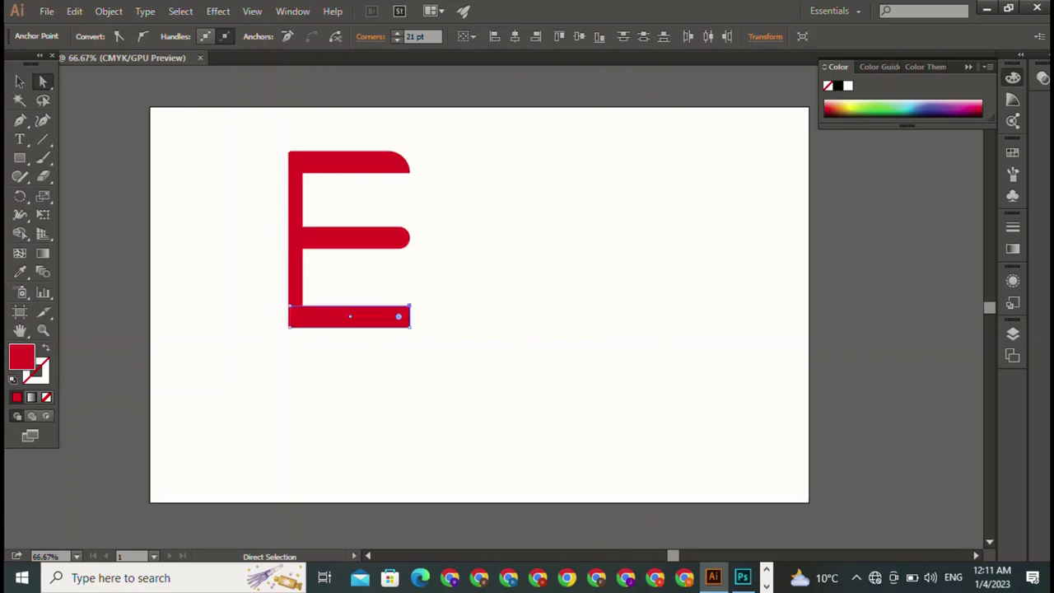
{"action": "left_click_drag", "start_coordinate": [401, 317], "coordinate": [404, 318]}
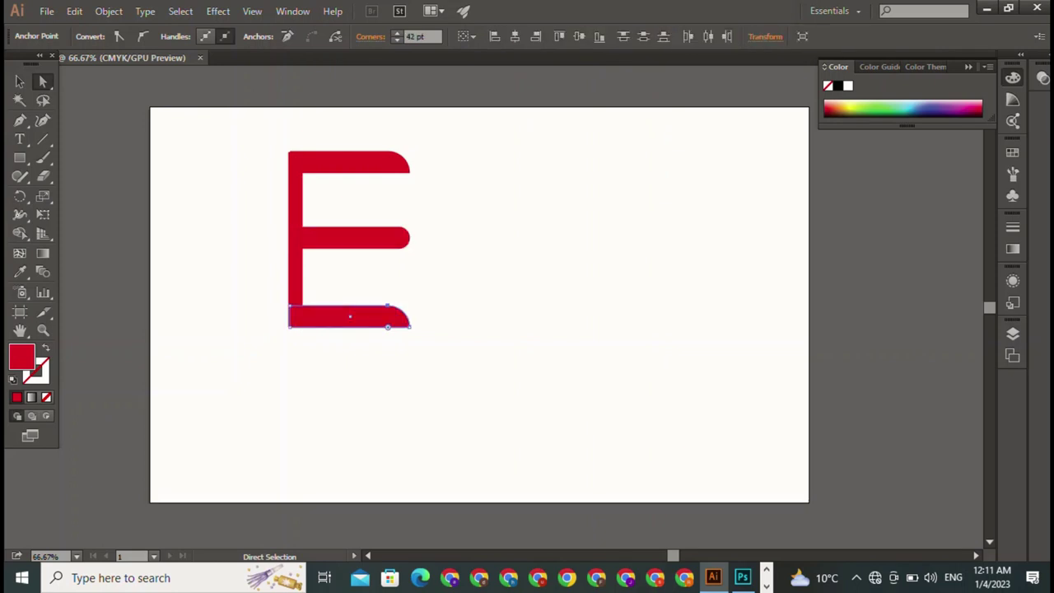
- Select the whole E to check the result, then clear the selection
{"action": "key", "text": "v"}
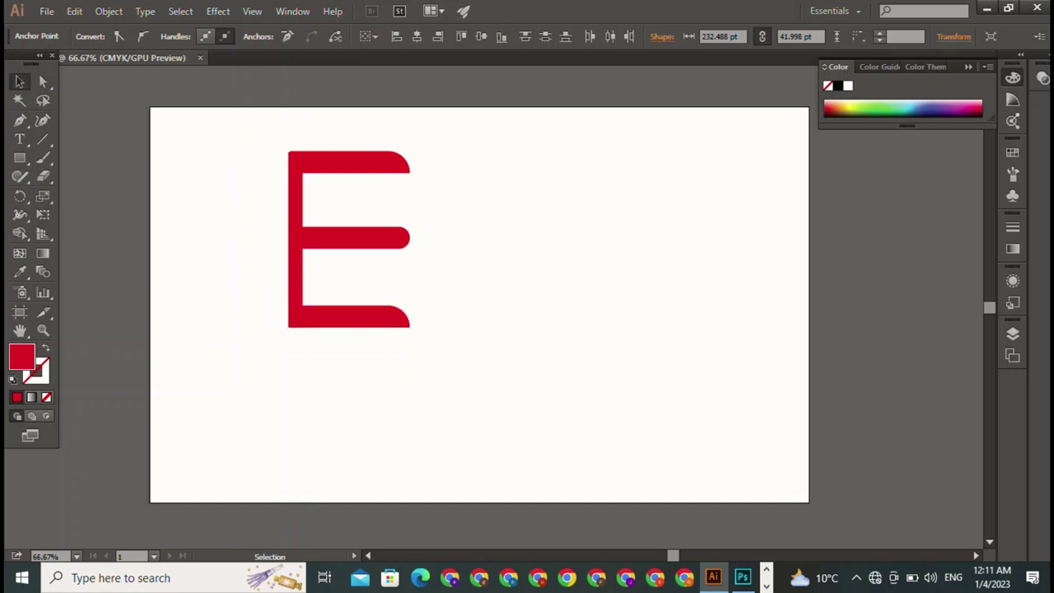
{"action": "key", "text": "ctrl+shift+a"}
{"action": "left_click_drag", "start_coordinate": [258, 140], "coordinate": [489, 415]}
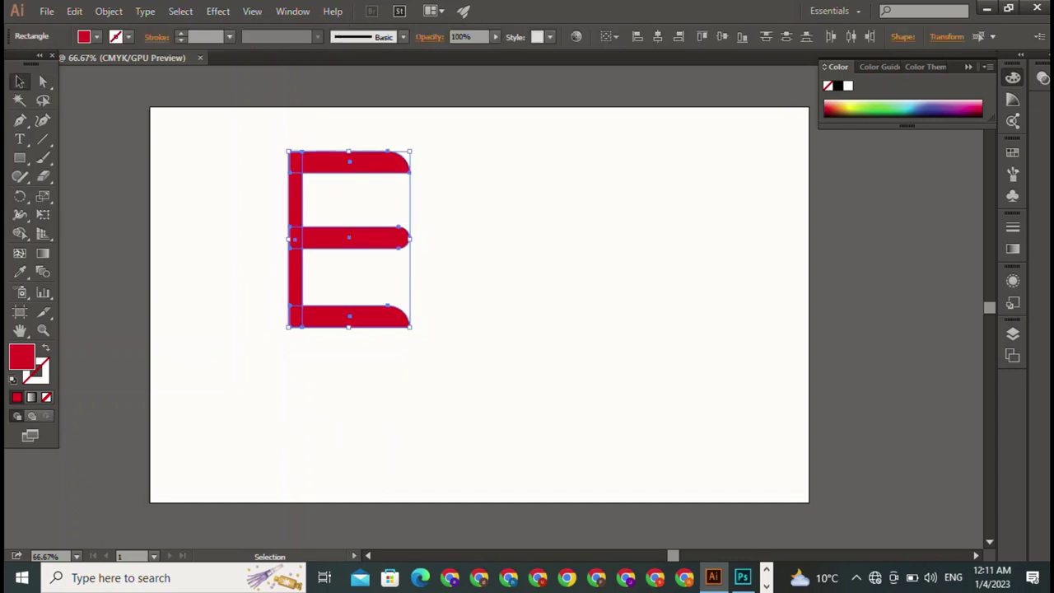
{"action": "key", "text": "ctrl+shift+a"}
{"action": "key", "text": "ctrl+a"}
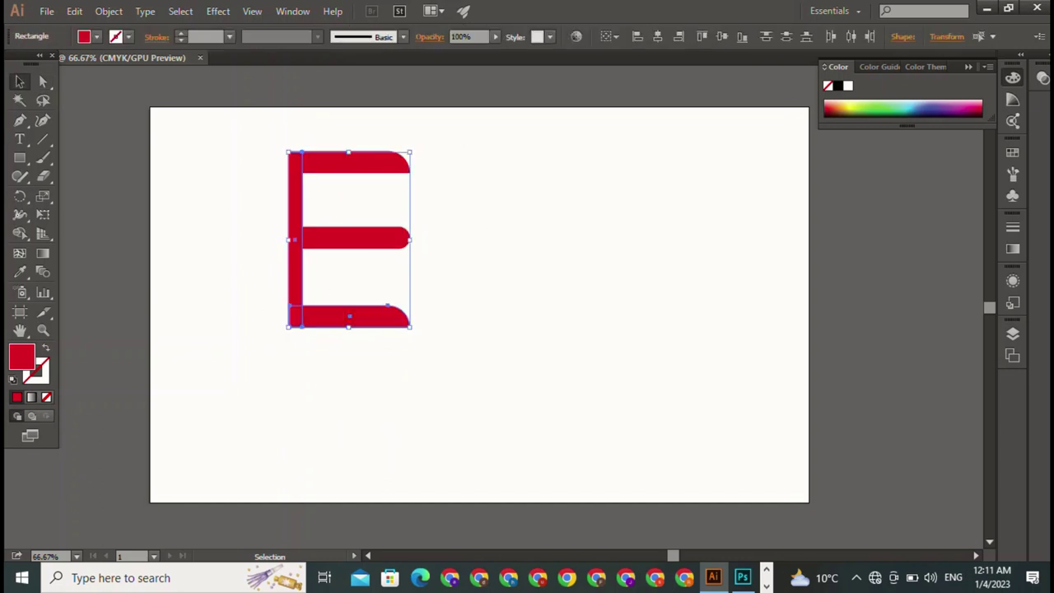
{"action": "key", "text": "ctrl+shift+a"}
- Inspect the E's top-left and bottom-left corner points with Direct Selection
{"action": "key", "text": "a"}
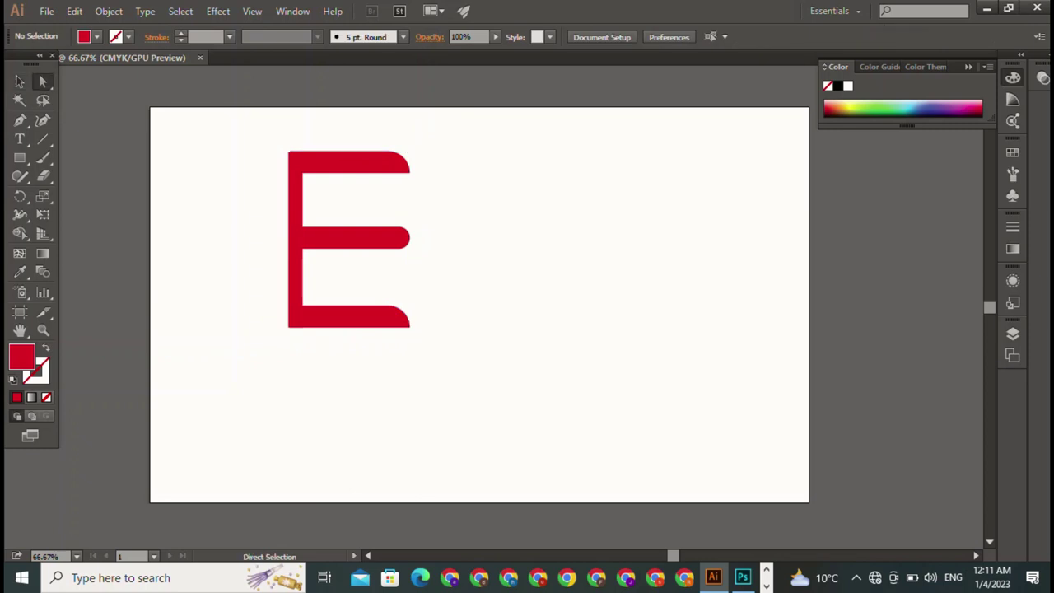
{"action": "left_click", "coordinate": [287, 326]}
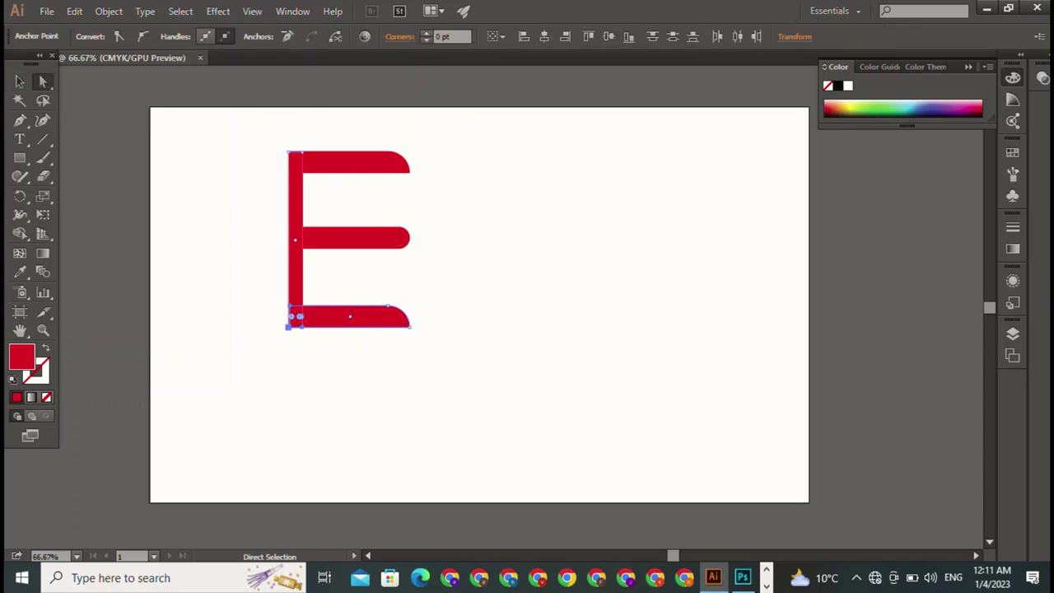
{"action": "key", "text": "ctrl+shift+a"}
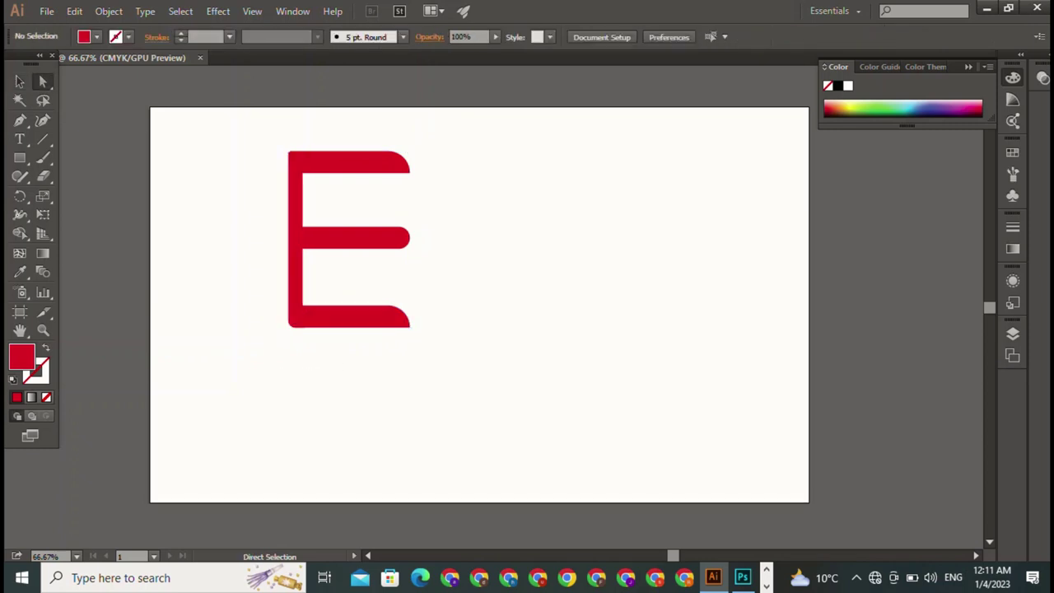
{"action": "left_click", "coordinate": [294, 156]}
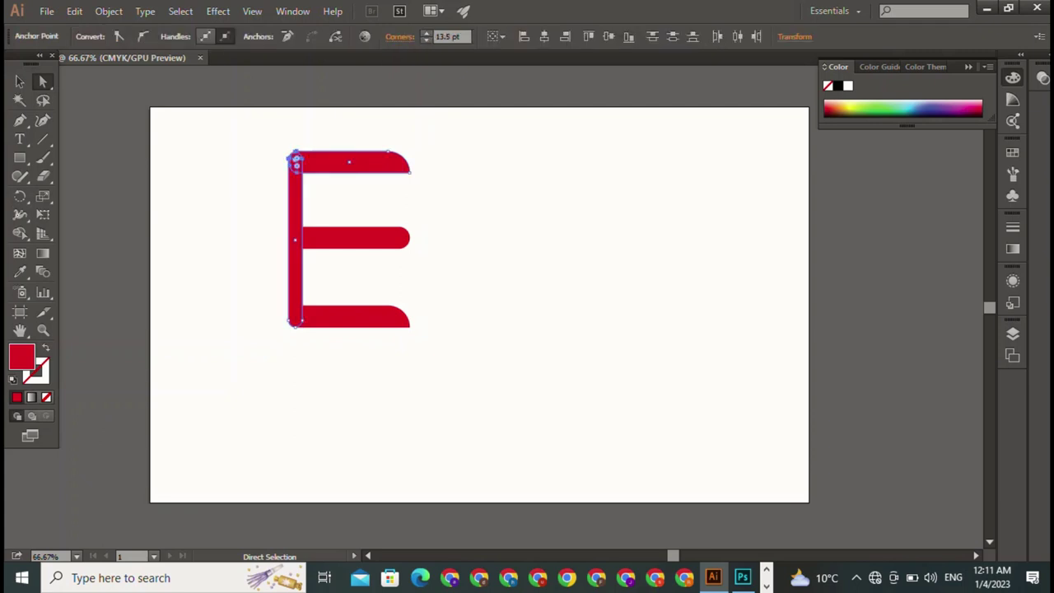
{"action": "key", "text": "v"}
{"action": "key", "text": "ctrl+shift+a"}
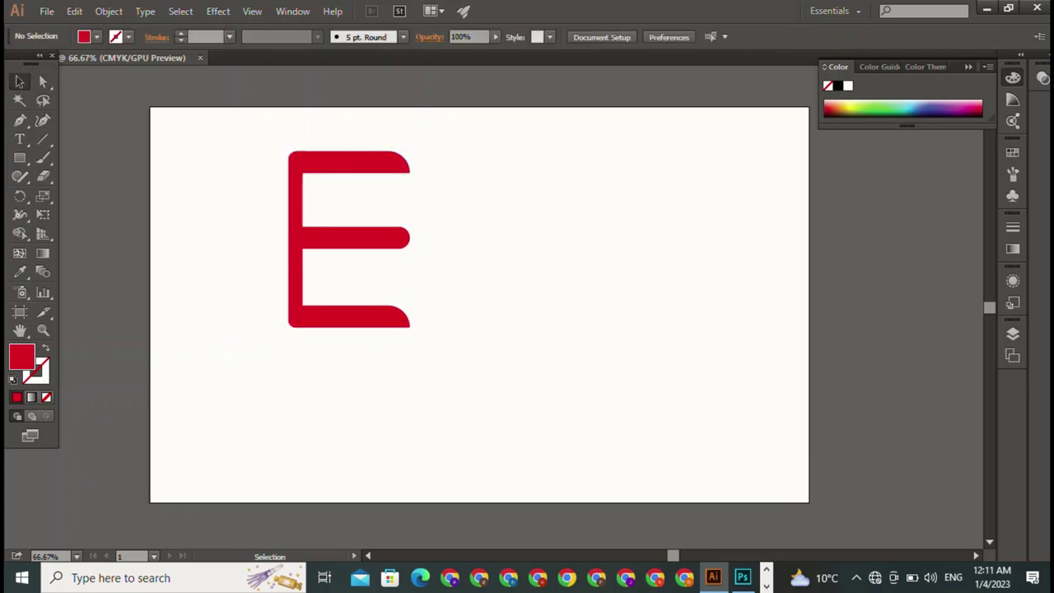
- Try moving the left, top and middle bars leftward, then undo it
{"action": "left_click_drag", "start_coordinate": [241, 119], "coordinate": [378, 306]}
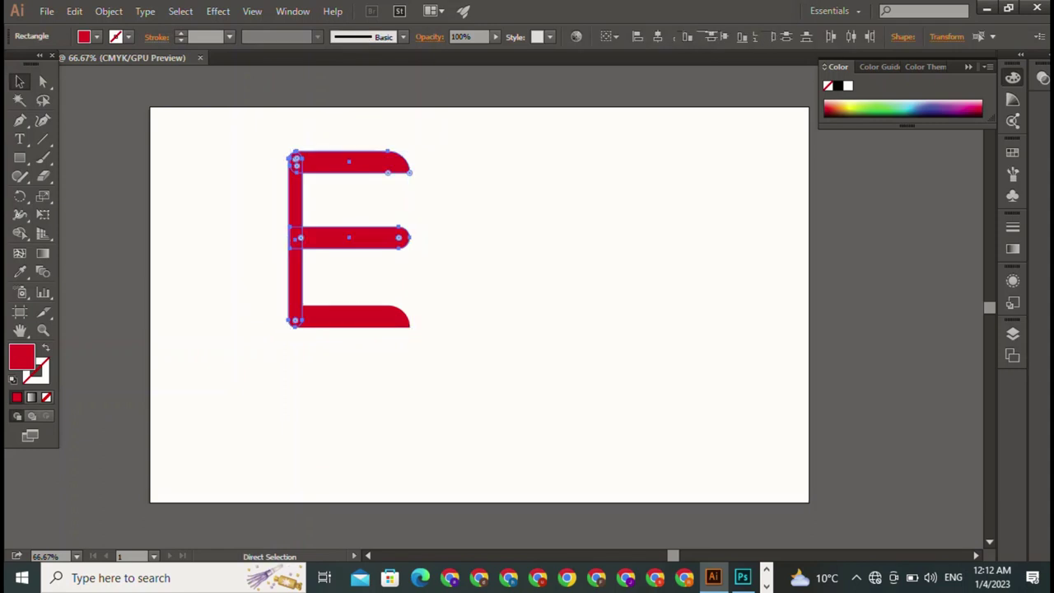
{"action": "key", "text": "ctrl+shift+a"}
{"action": "left_click_drag", "start_coordinate": [295, 247], "coordinate": [259, 247]}
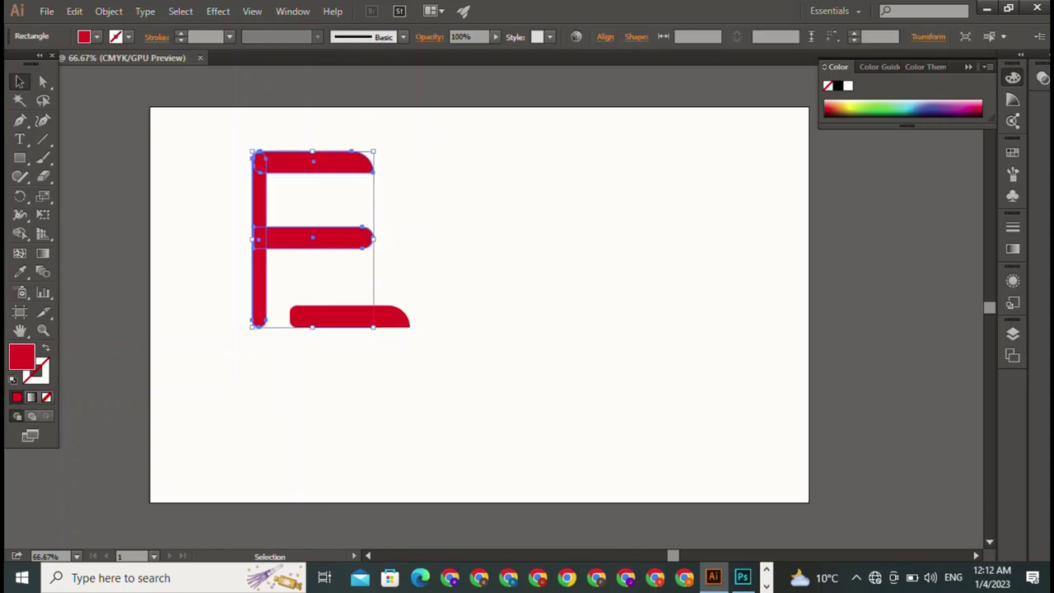
{"action": "key", "text": "ctrl+z"}
{"action": "key", "text": "ctrl+z"}
- Select the entire E and move it slightly left and down
{"action": "key", "text": "a"}
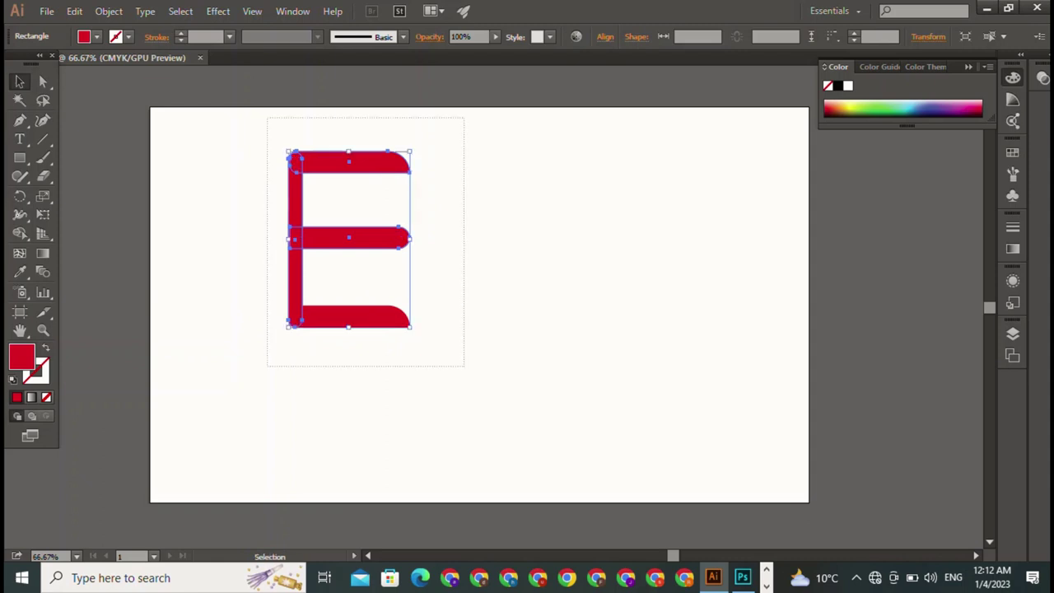
{"action": "left_click_drag", "start_coordinate": [267, 117], "coordinate": [465, 368]}
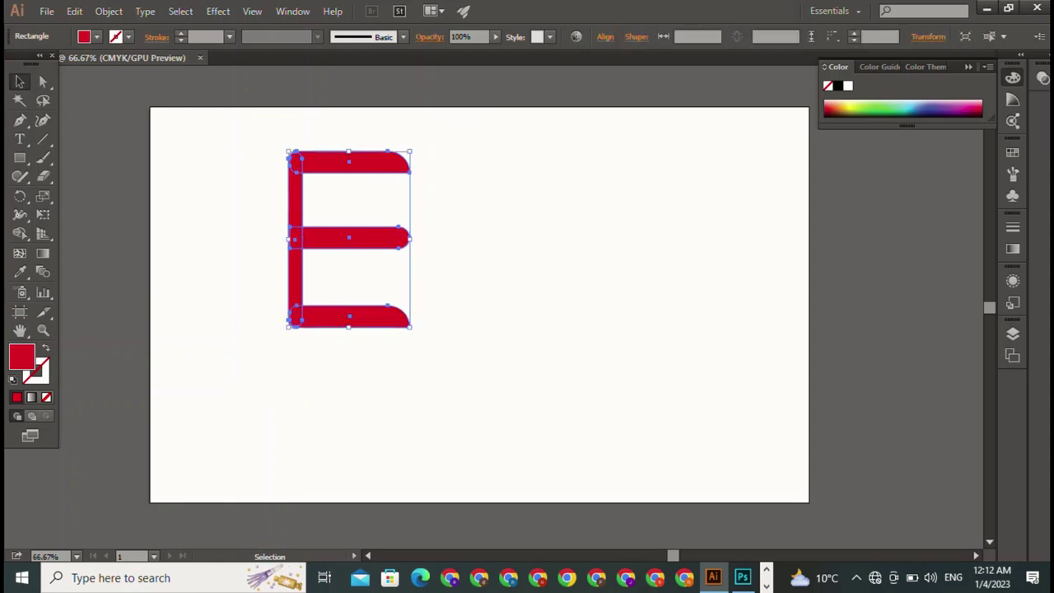
{"action": "key", "text": "ctrl+shift+a"}
{"action": "key", "text": "v"}
{"action": "key", "text": "ctrl+a"}
{"action": "left_click_drag", "start_coordinate": [350, 239], "coordinate": [289, 250]}
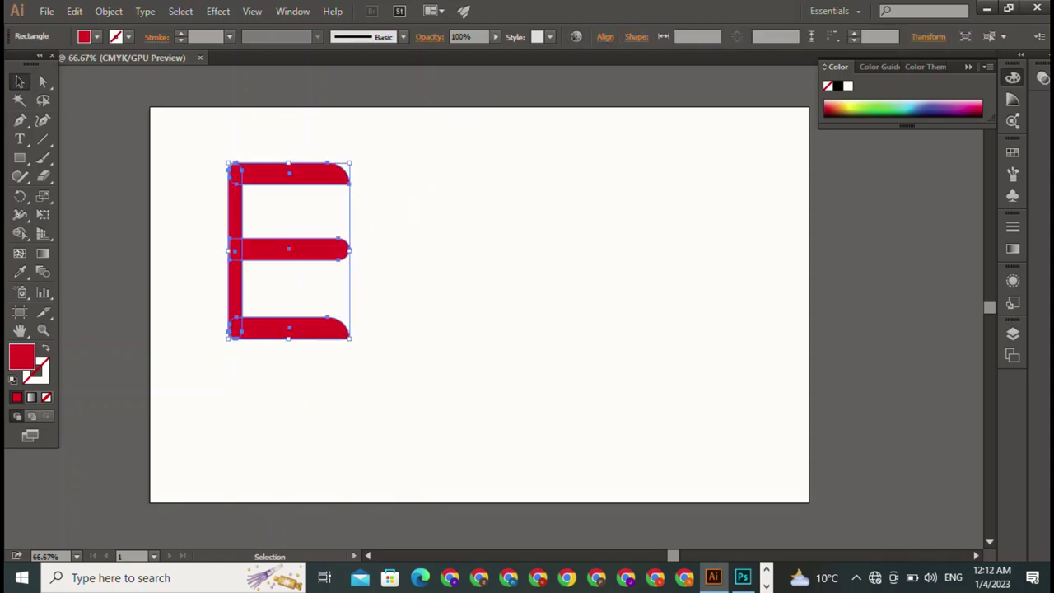
{"action": "key", "text": "ctrl+shift+a"}
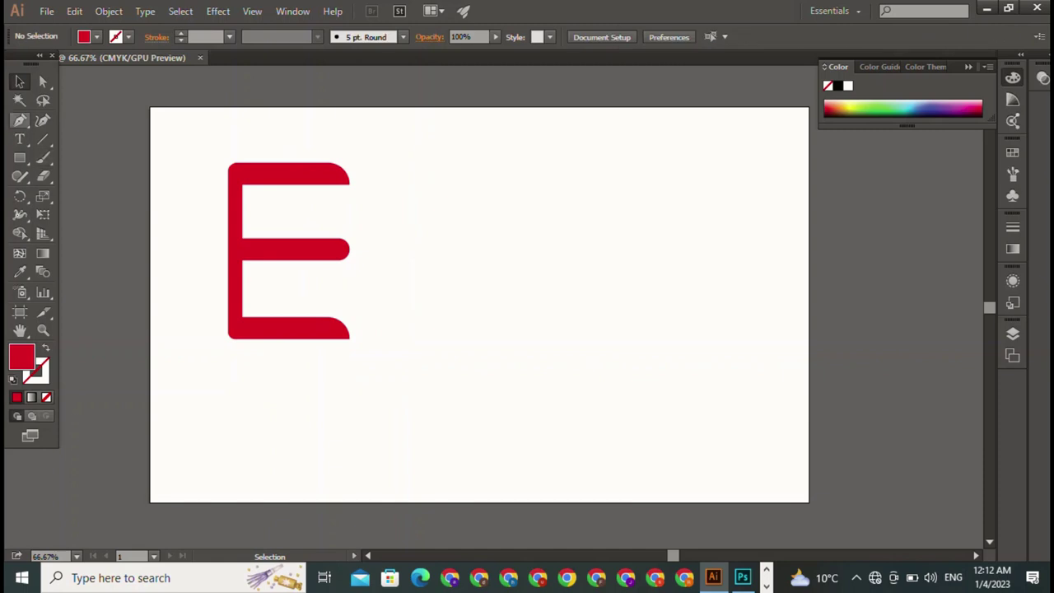
- Add a text object containing 'x' to the right of the E
{"action": "key", "text": "t"}
{"action": "left_click", "coordinate": [422, 247]}
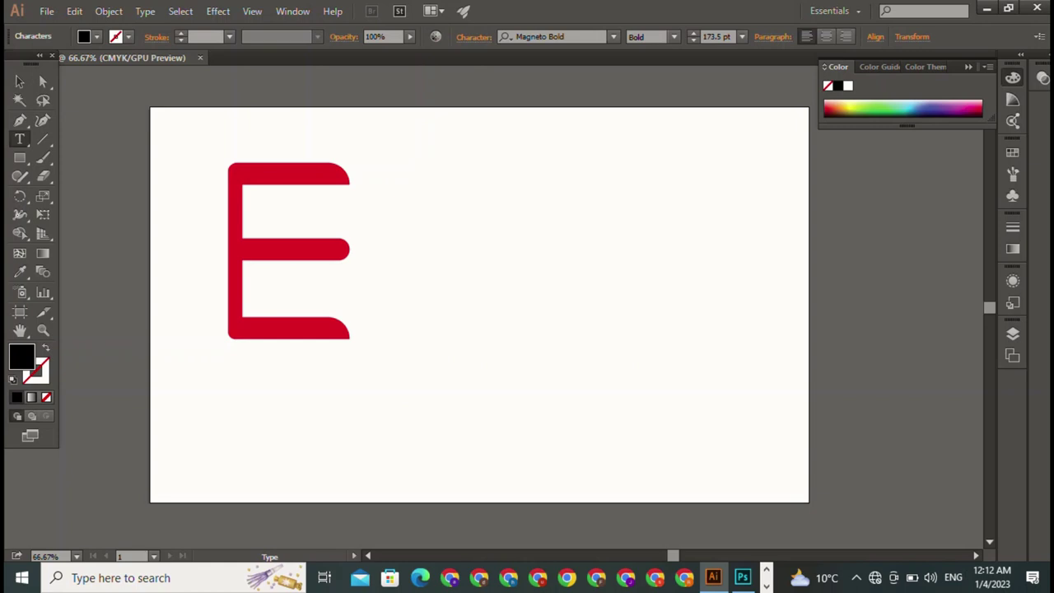
{"action": "type", "text": "x"}
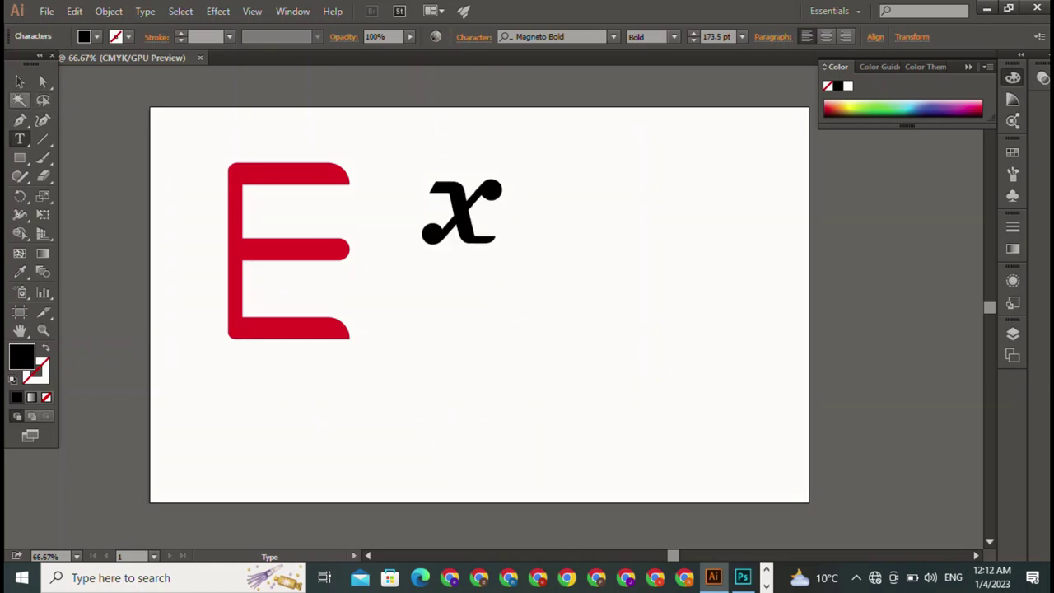
{"action": "key", "text": "Escape"}
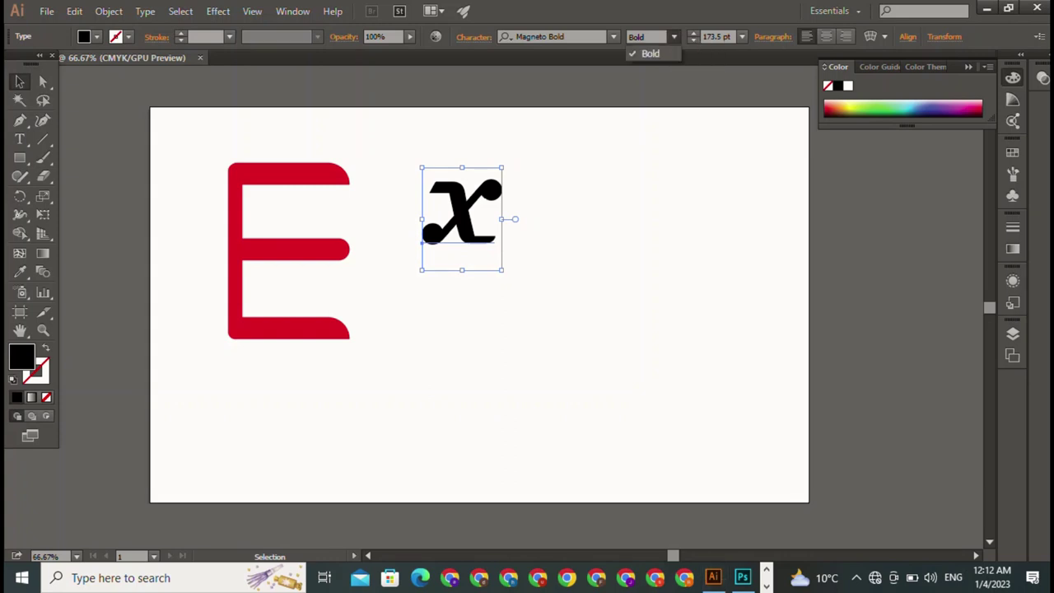
- Set the x in the Inkland font and move it onto the E's lower part
{"action": "left_click", "coordinate": [674, 37]}
{"action": "left_click", "coordinate": [650, 52]}
{"action": "left_click", "coordinate": [614, 36]}
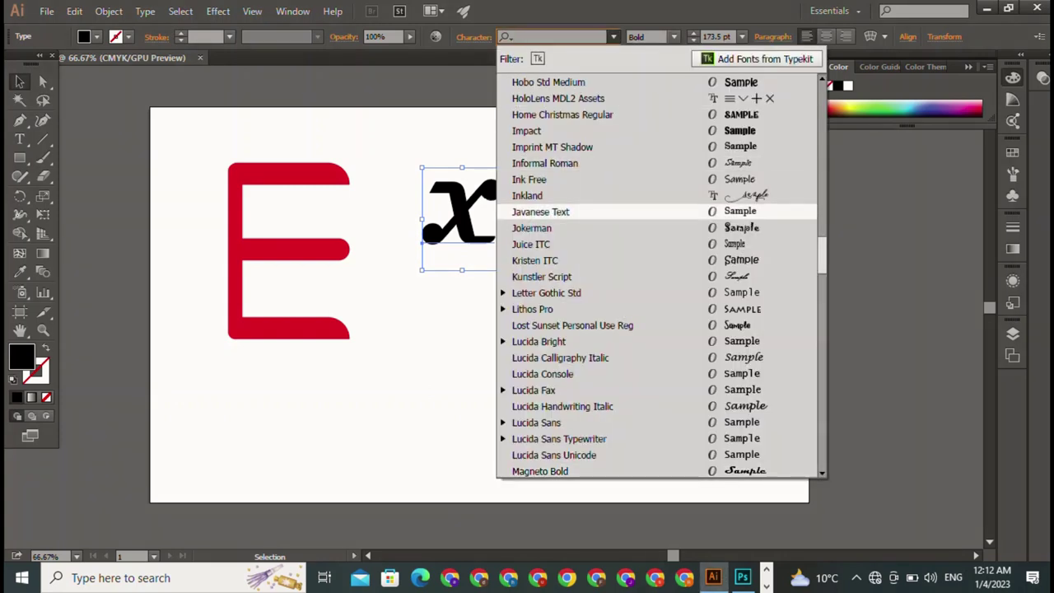
{"action": "key", "text": "Return"}
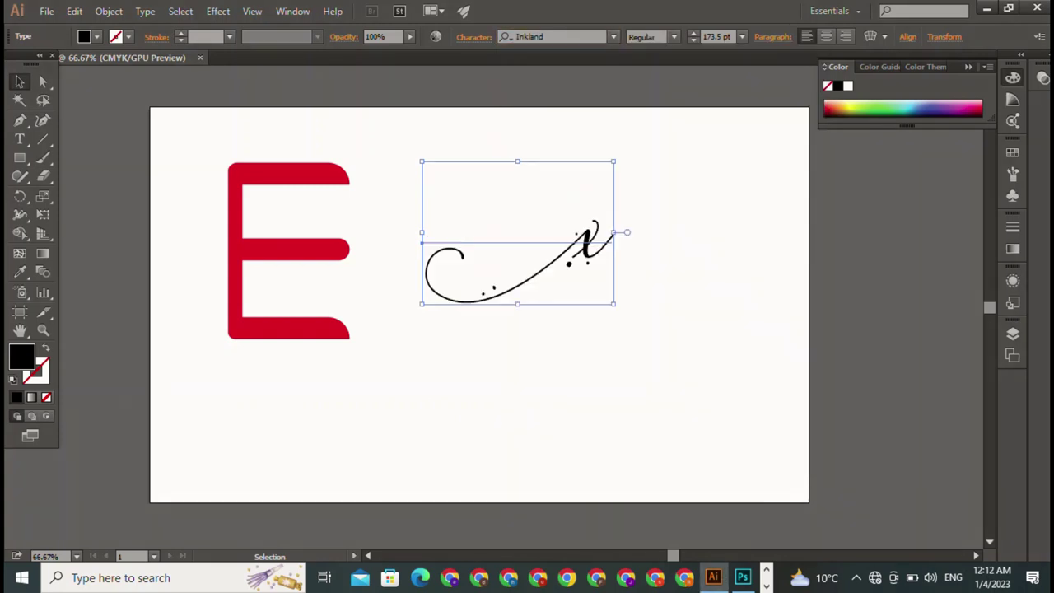
{"action": "mouse_move", "coordinate": [511, 280]}
{"action": "left_mouse_down"}
{"action": "mouse_move", "coordinate": [364, 303]}
{"action": "mouse_move", "coordinate": [331, 294]}
{"action": "left_mouse_up"}
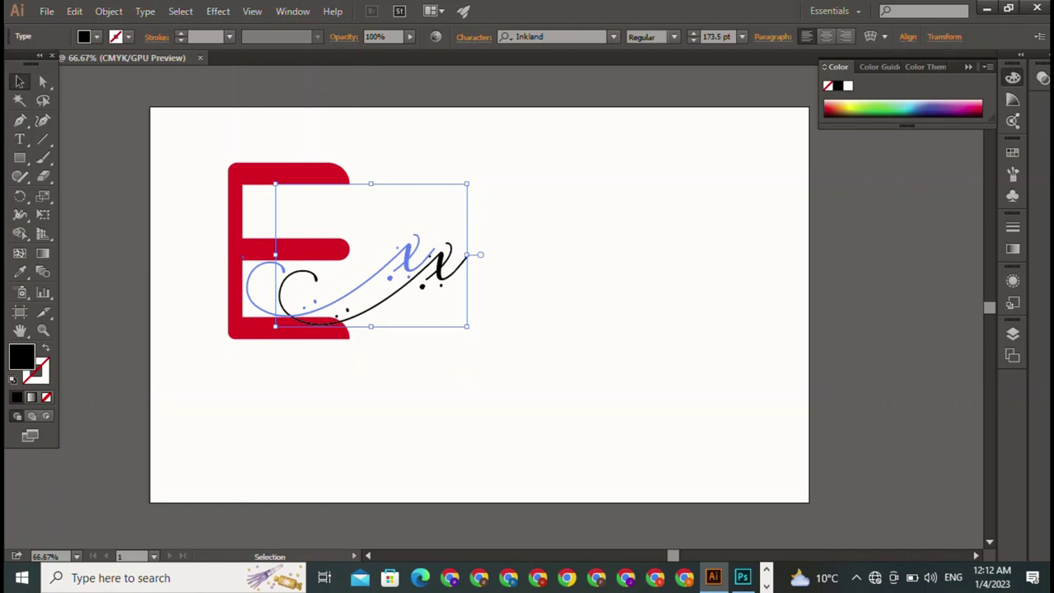
{"action": "key", "text": "ctrl+shift+a"}
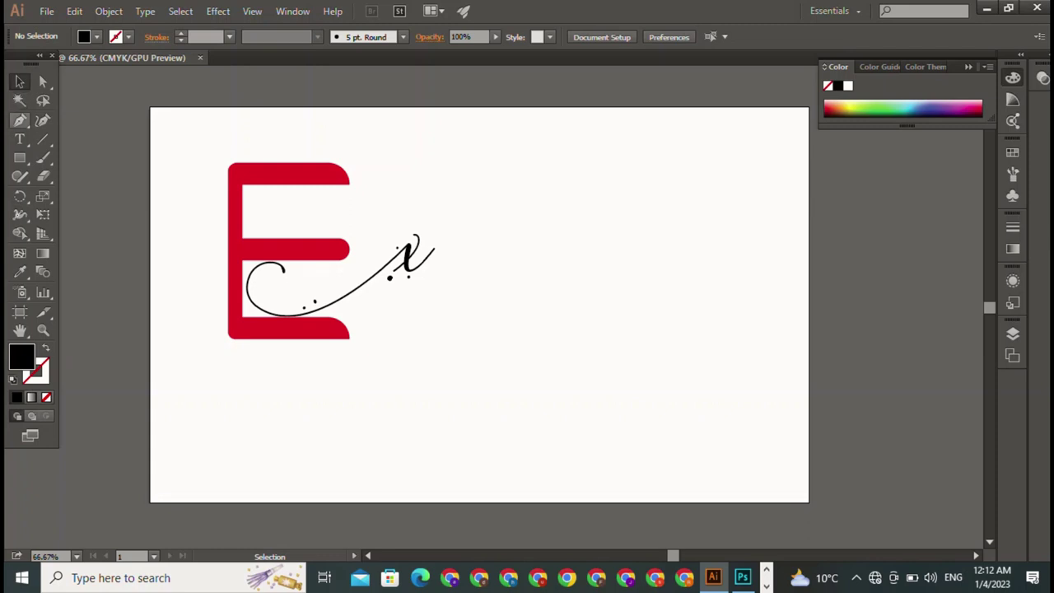
{"action": "left_click", "coordinate": [19, 139]}
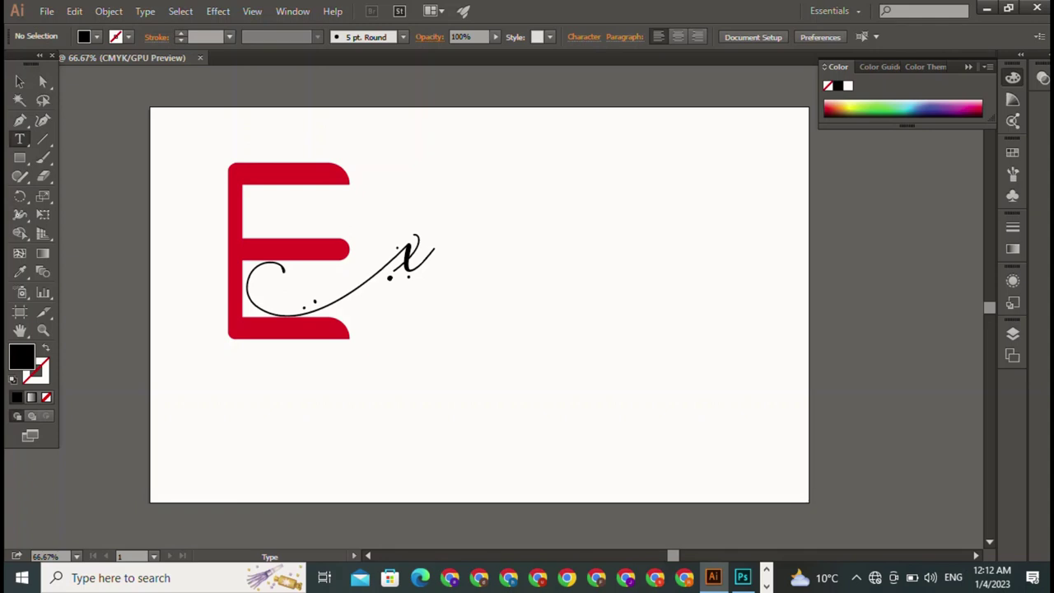
- Add 'ct' script text and move it onto the E beside the x
{"action": "left_click", "coordinate": [400, 177]}
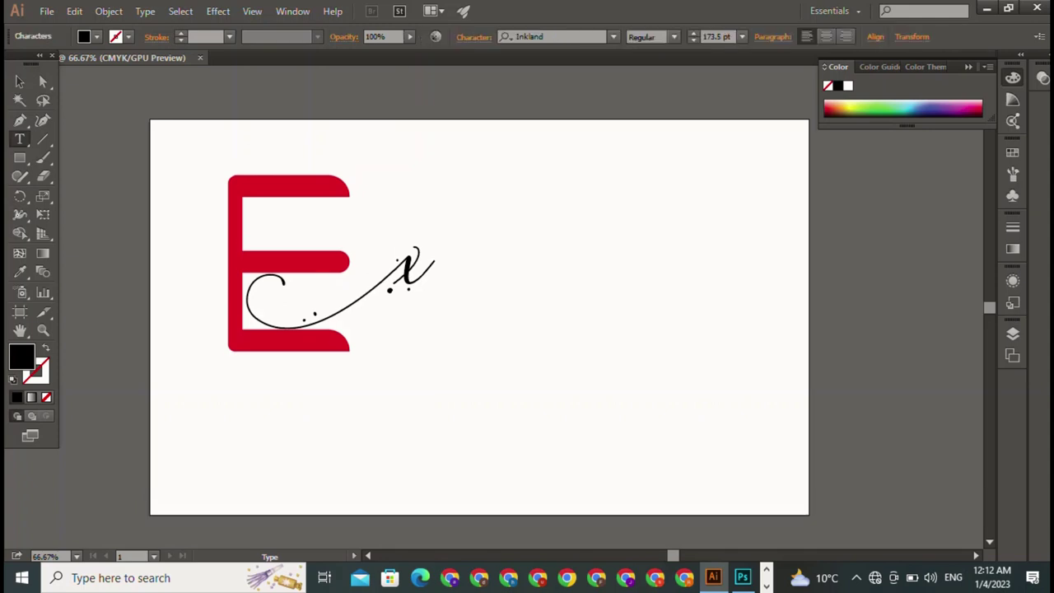
{"action": "type", "text": "ct"}
{"action": "key", "text": "Escape"}
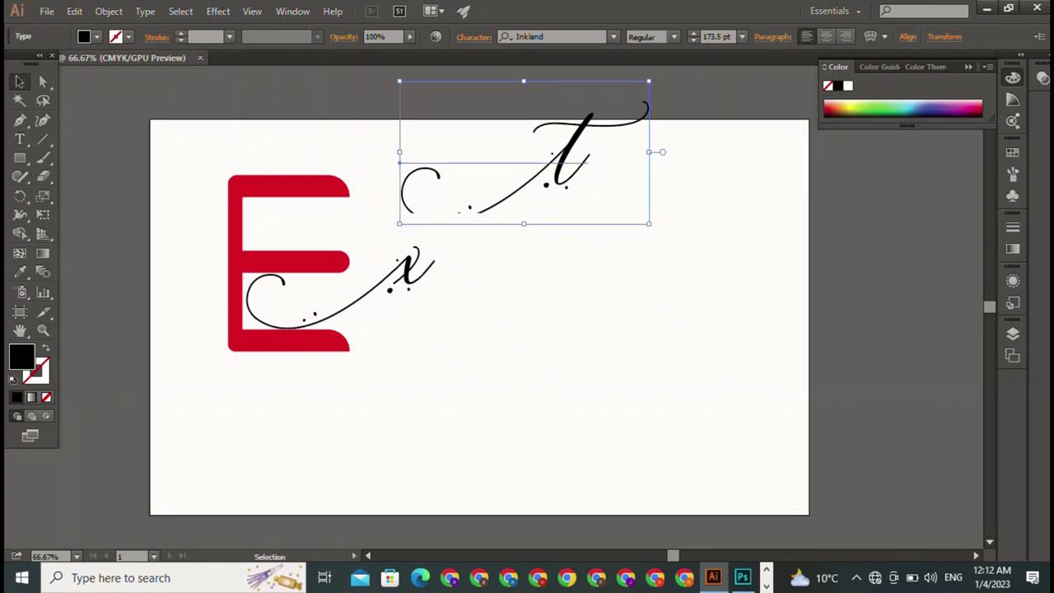
{"action": "mouse_move", "coordinate": [494, 201]}
{"action": "left_mouse_down"}
{"action": "mouse_move", "coordinate": [486, 321]}
{"action": "mouse_move", "coordinate": [471, 328]}
{"action": "left_mouse_up"}
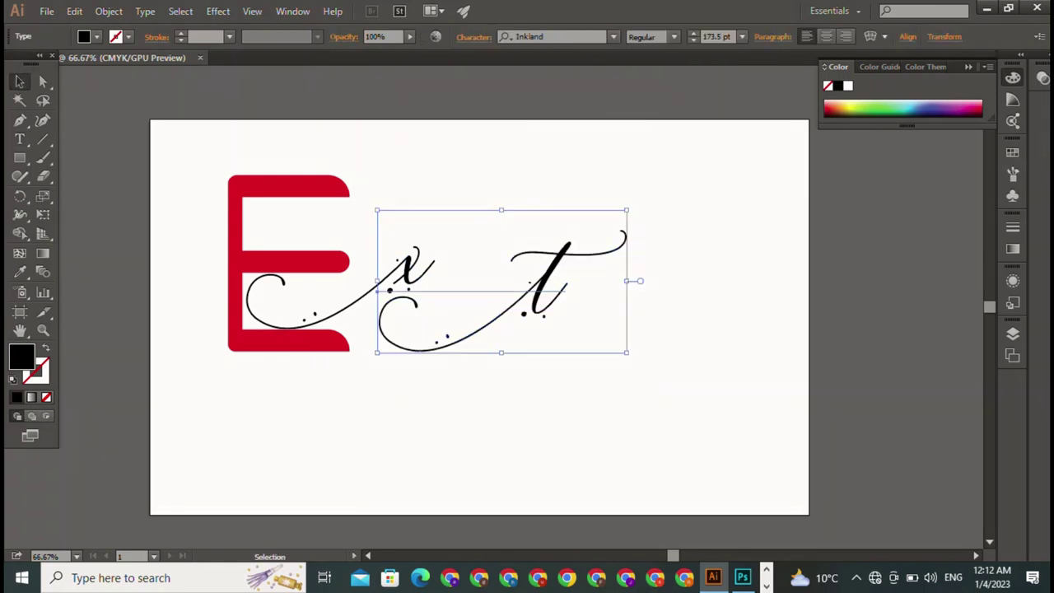
{"action": "left_click_drag", "start_coordinate": [548, 272], "coordinate": [453, 251]}
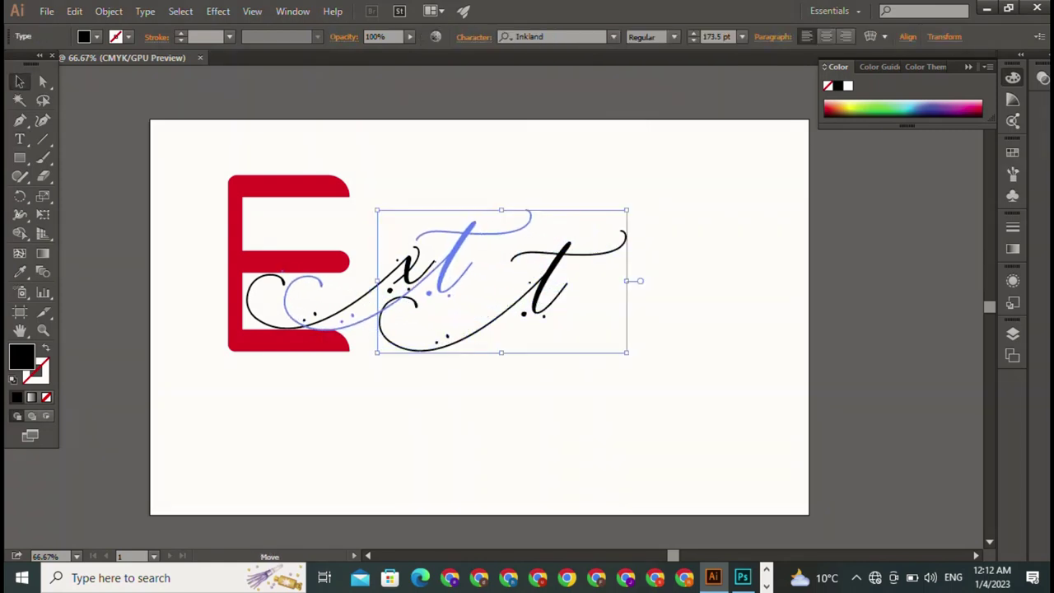
{"action": "left_click_drag", "start_coordinate": [453, 255], "coordinate": [423, 261]}
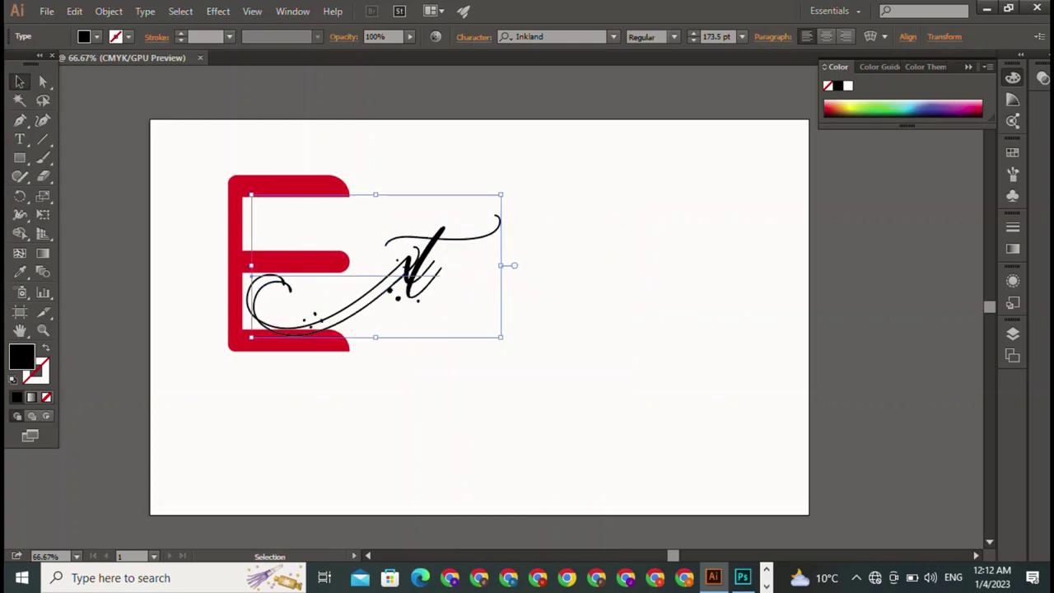
- Scale the 'ct' lettering to 144.36 pt and position it over the x
{"action": "left_click_drag", "start_coordinate": [501, 195], "coordinate": [459, 219]}
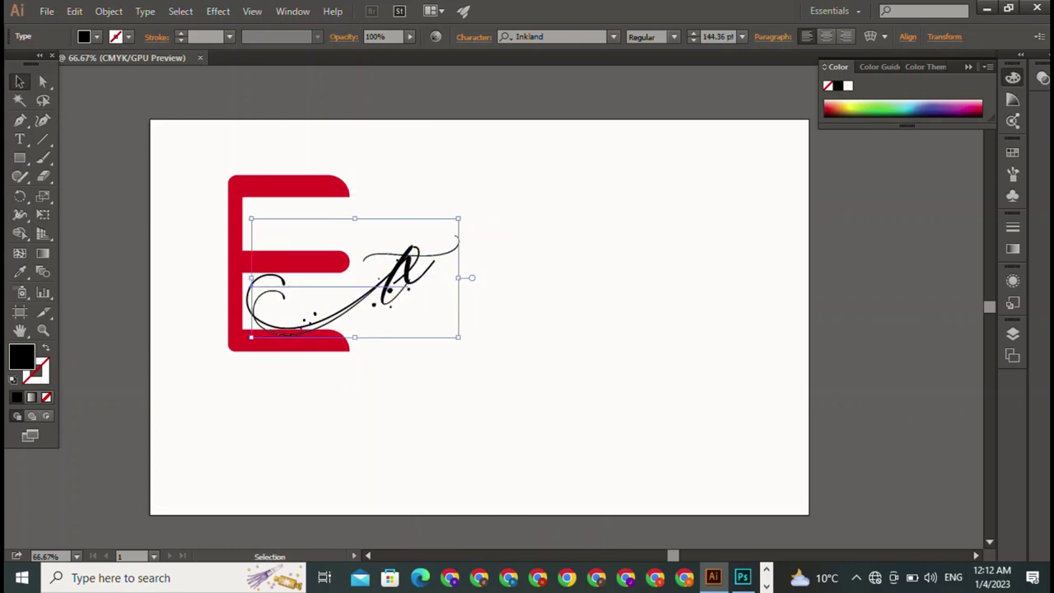
{"action": "mouse_move", "coordinate": [396, 280]}
{"action": "left_mouse_down"}
{"action": "mouse_move", "coordinate": [410, 272]}
{"action": "mouse_move", "coordinate": [394, 267]}
{"action": "left_mouse_up"}
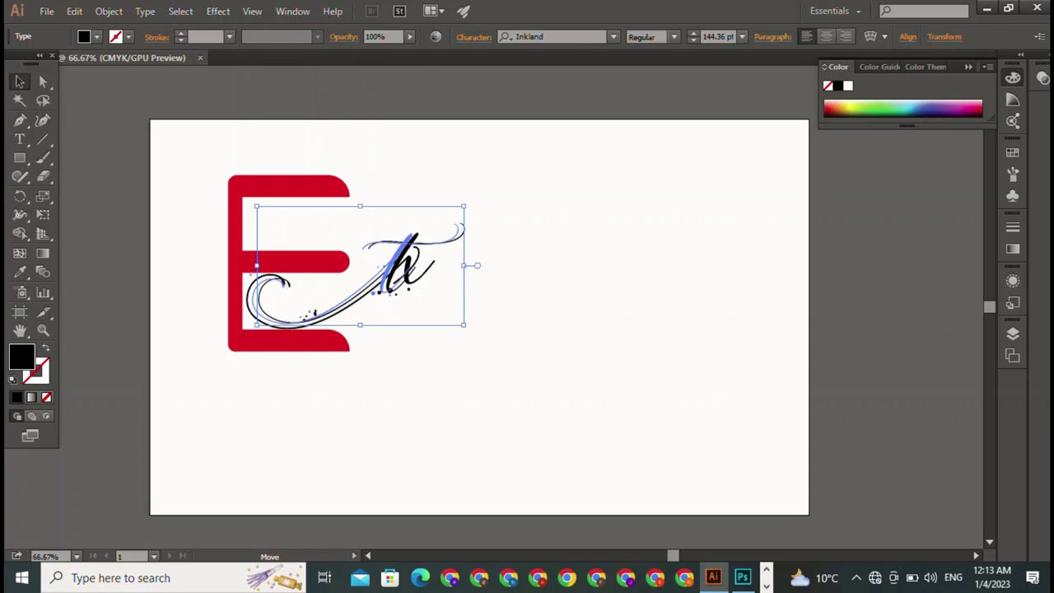
{"action": "key", "text": "ctrl+shift+a"}
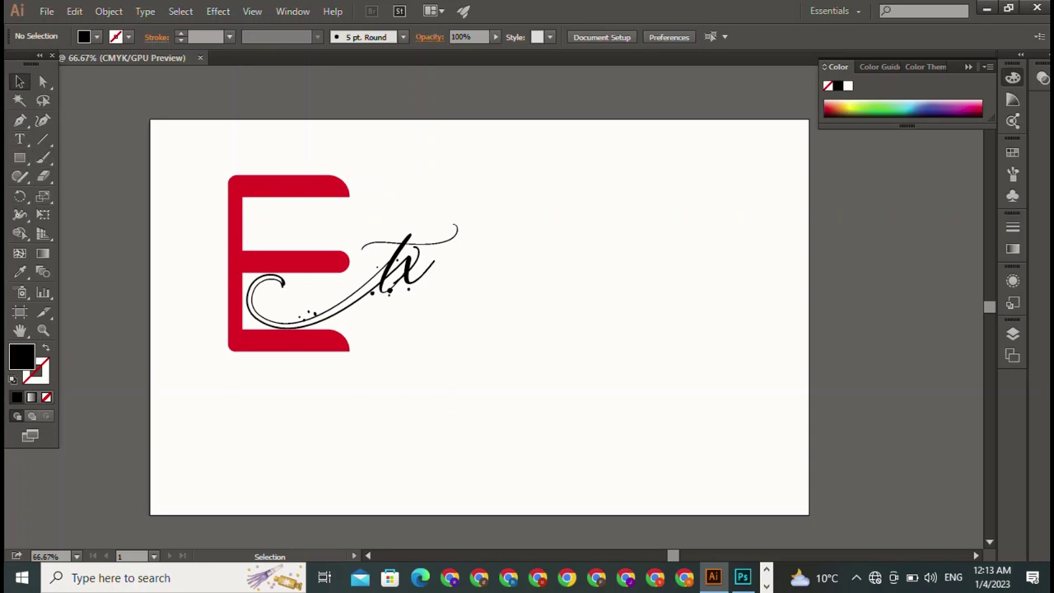
- Draw a thin black rectangle beneath the E and nudge it up slightly
{"action": "left_click", "coordinate": [20, 157]}
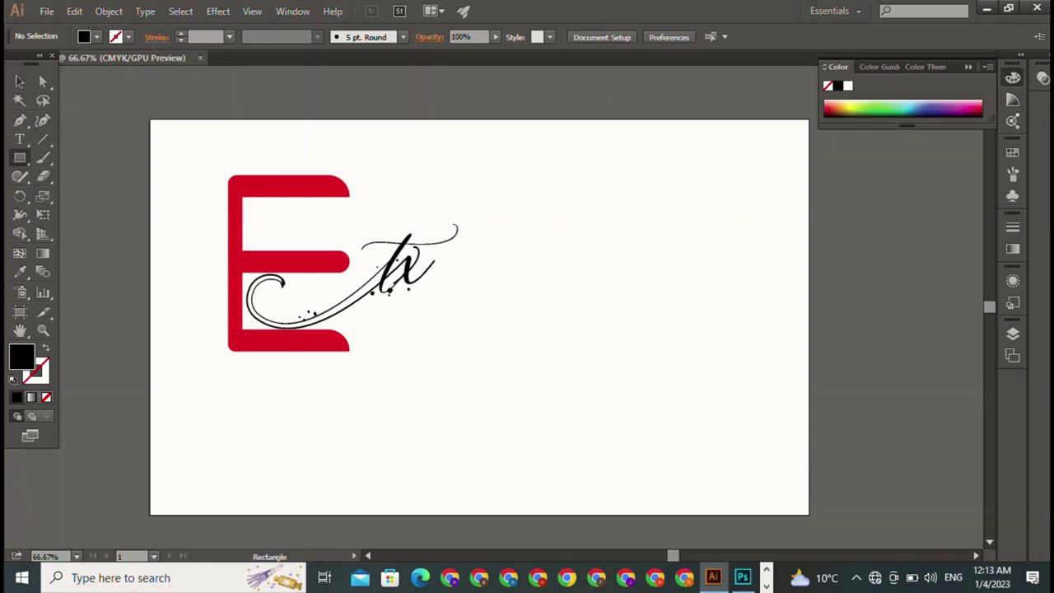
{"action": "left_click_drag", "start_coordinate": [218, 364], "coordinate": [472, 366]}
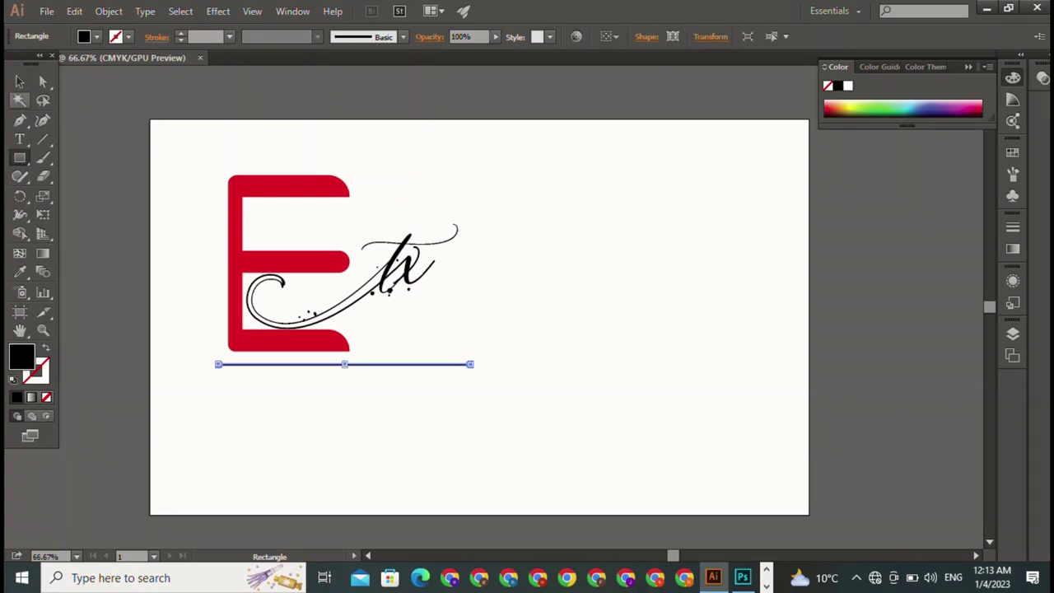
{"action": "left_click", "coordinate": [20, 81]}
{"action": "key", "text": "ctrl+shift+a"}
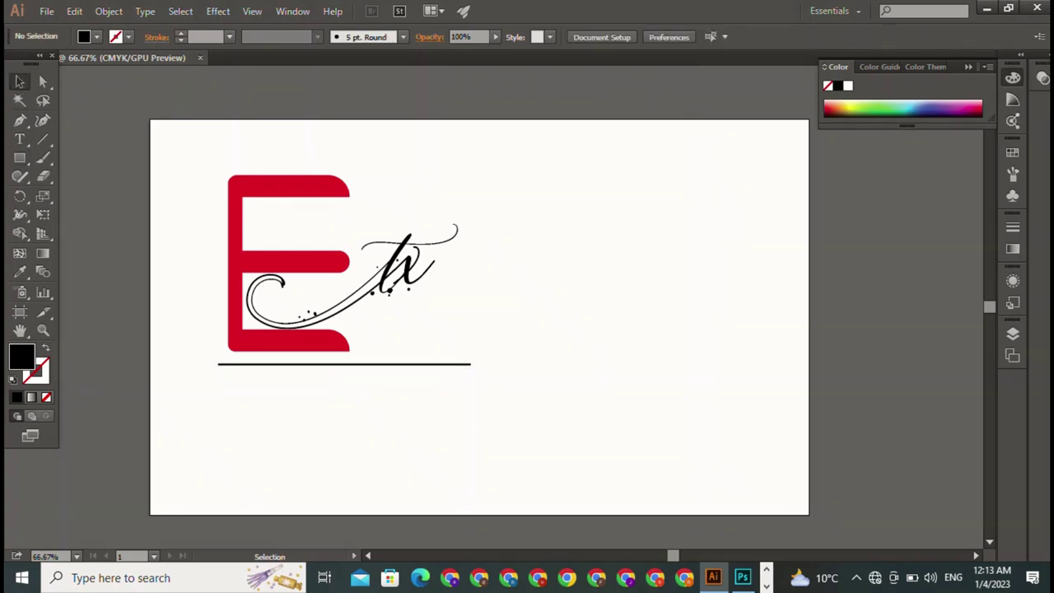
{"action": "left_click_drag", "start_coordinate": [345, 364], "coordinate": [345, 358]}
{"action": "key", "text": "ctrl+shift+a"}
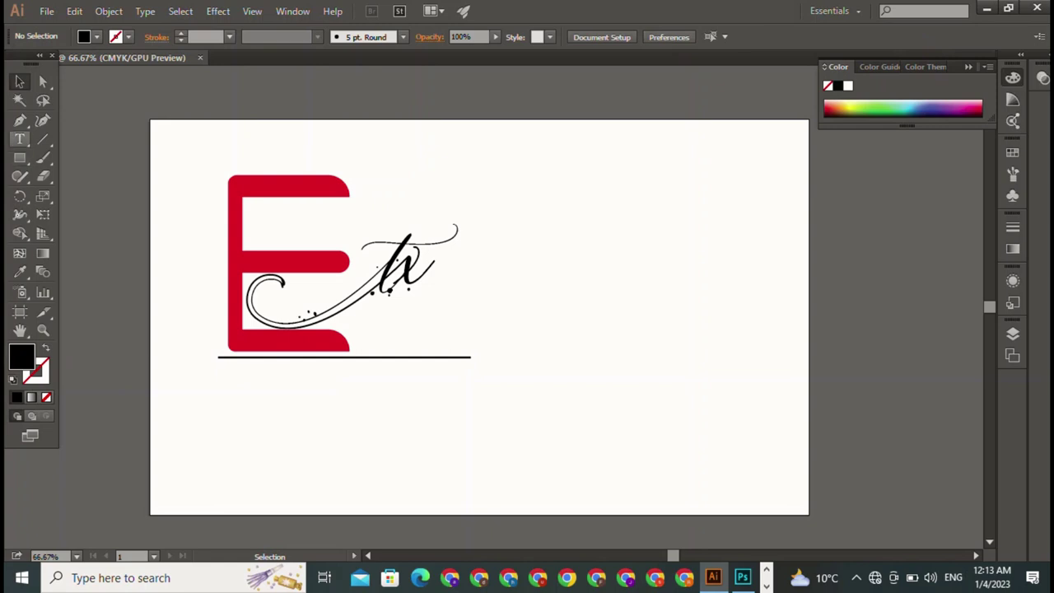